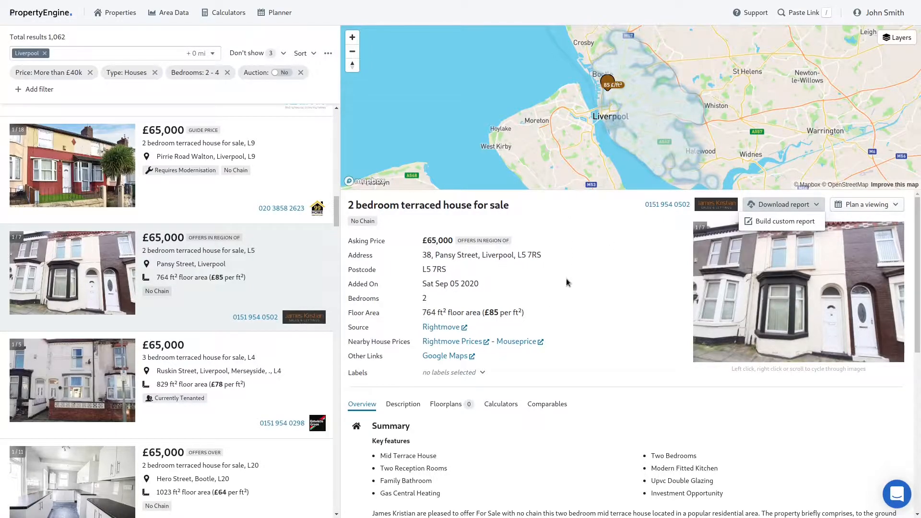
# - Review the overview details and the description of the selected 2 bedroom terraced house
pyautogui.scroll(-3, 791, 298)
pyautogui.scroll(-3, 790, 293)
pyautogui.scroll(-3, 620, 348)
pyautogui.scroll(-2, 496, 344)
pyautogui.scroll(4, 502, 369)
pyautogui.click(403, 328)
pyautogui.click(362, 333)
pyautogui.scroll(2, 582, 290)
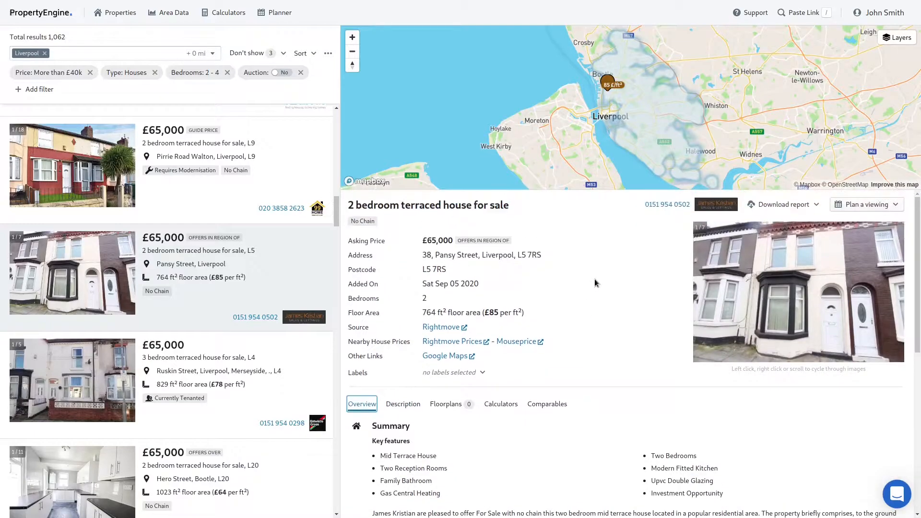
# - Open the custom report builder and enable the Investment Opportunity, Travel Times, Nearby Amenities, Currently On The Market and Flips sections
pyautogui.click(773, 207)
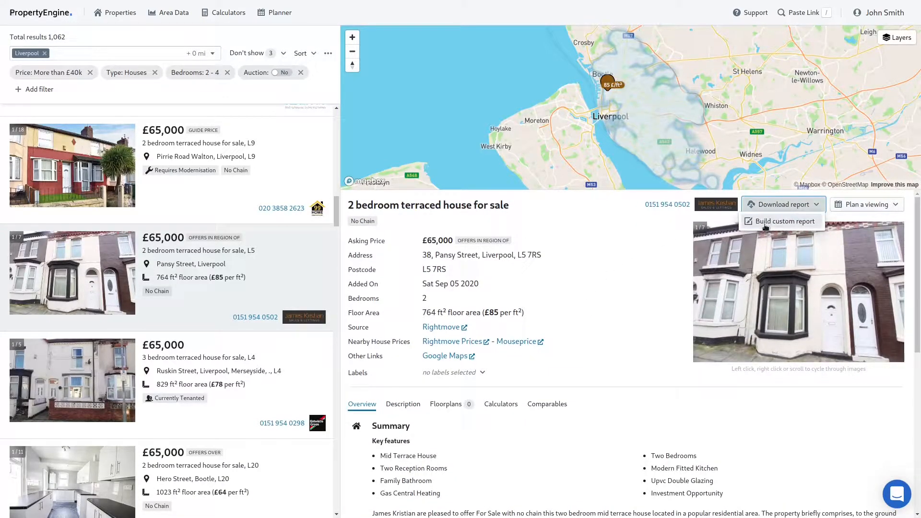
pyautogui.click(765, 223)
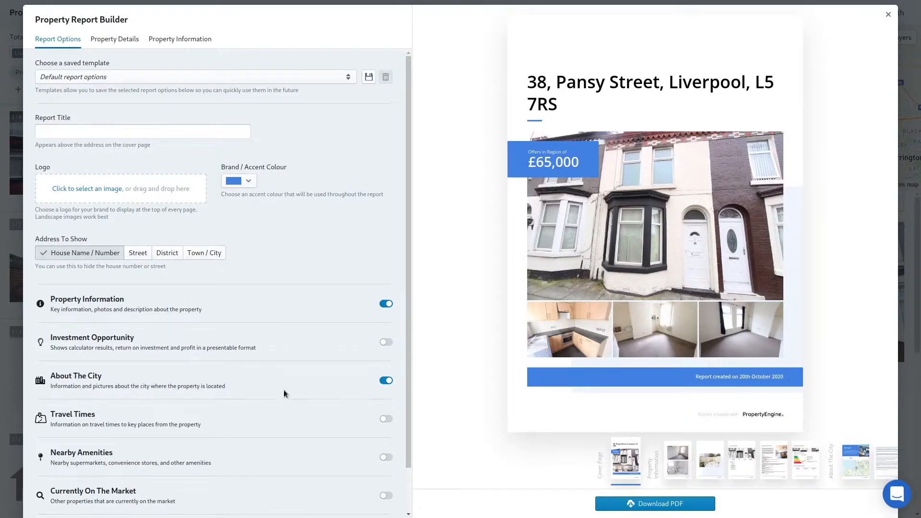
pyautogui.click(385, 342)
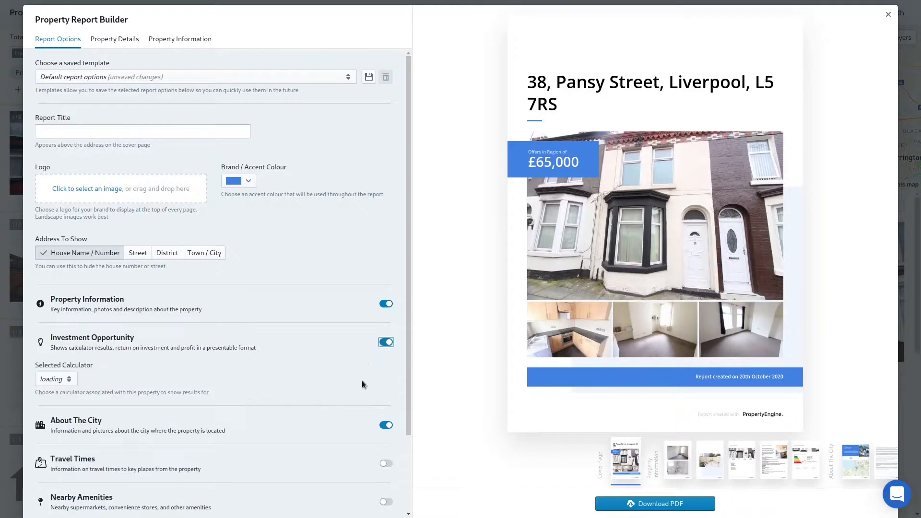
pyautogui.click(384, 463)
pyautogui.scroll(-2, 297, 381)
pyautogui.click(386, 409)
pyautogui.click(388, 446)
pyautogui.click(386, 485)
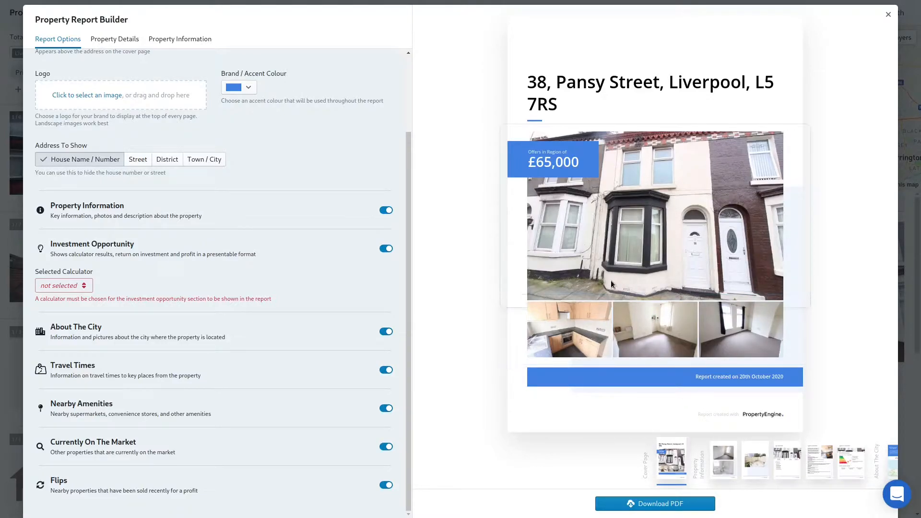
# - Examine the property information, city and travel times pages in the report preview
pyautogui.scroll(-6, 611, 280)
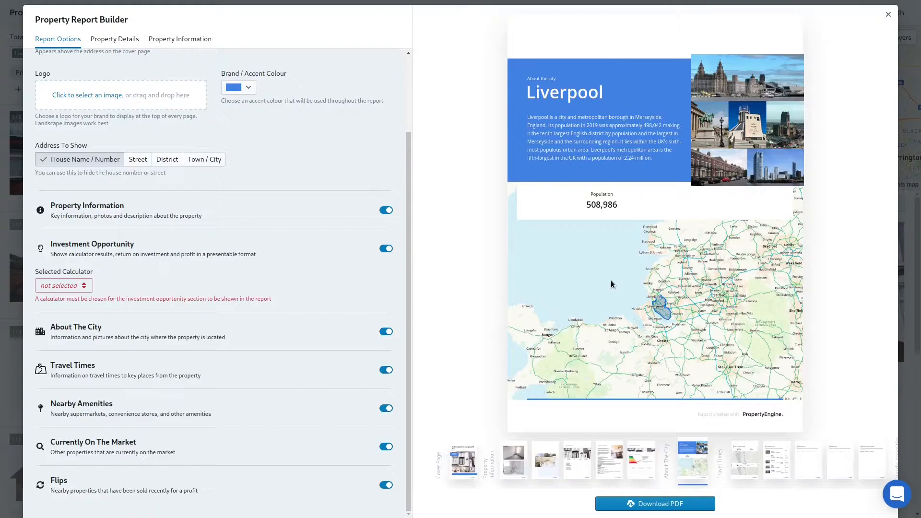
pyautogui.scroll(6, 611, 280)
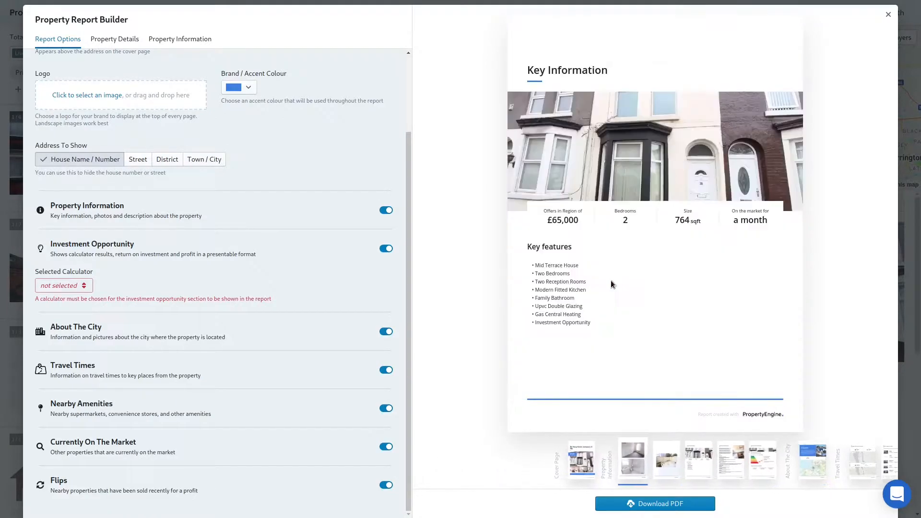
pyautogui.scroll(-6, 638, 361)
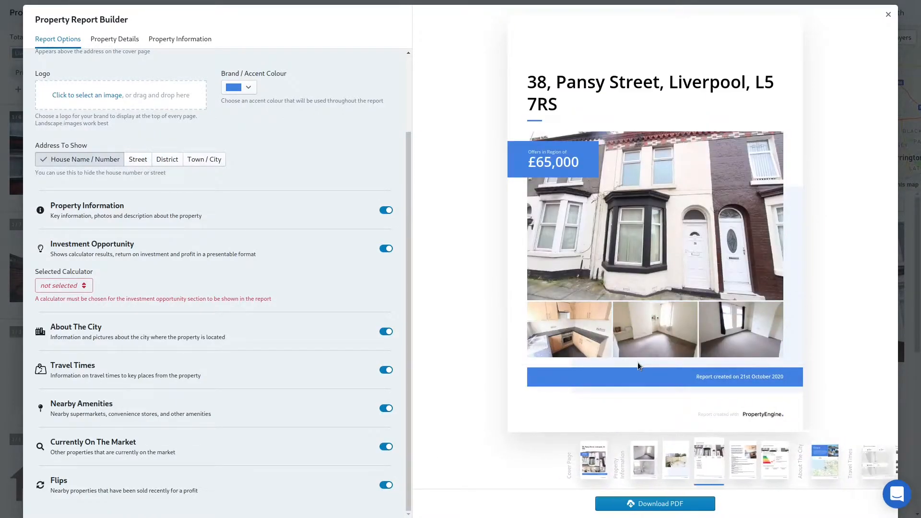
pyautogui.scroll(-3, 638, 362)
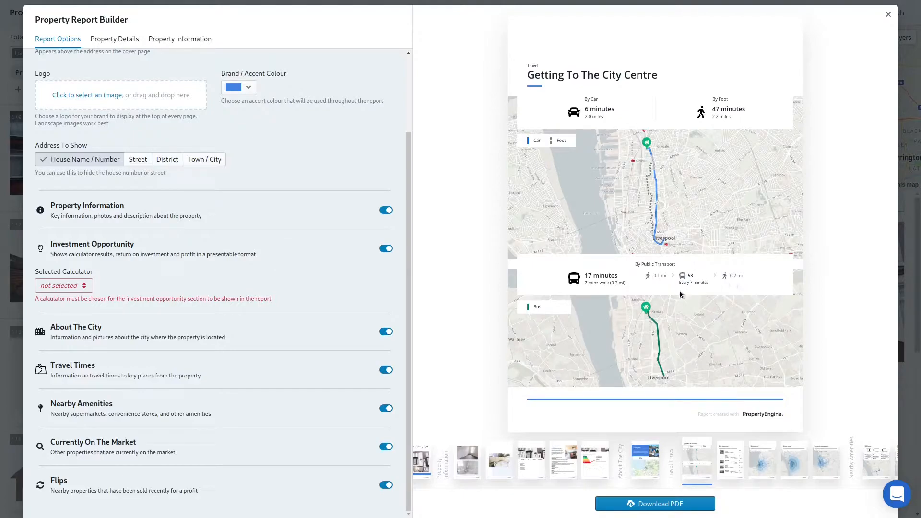
pyautogui.press('Right')
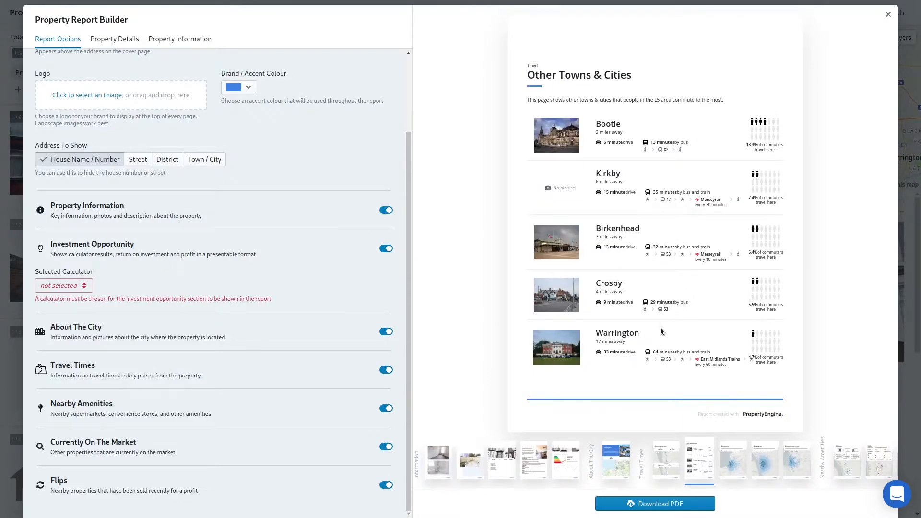
pyautogui.press('Right')
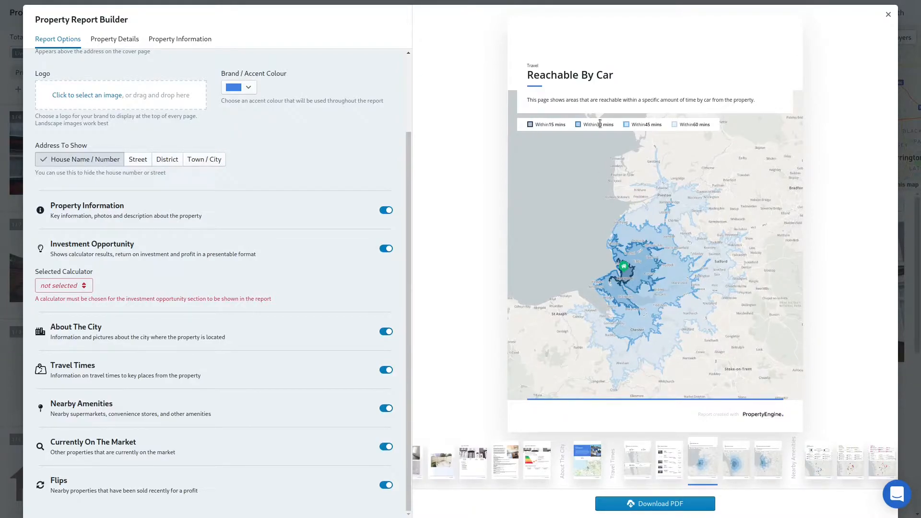
pyautogui.click(723, 444)
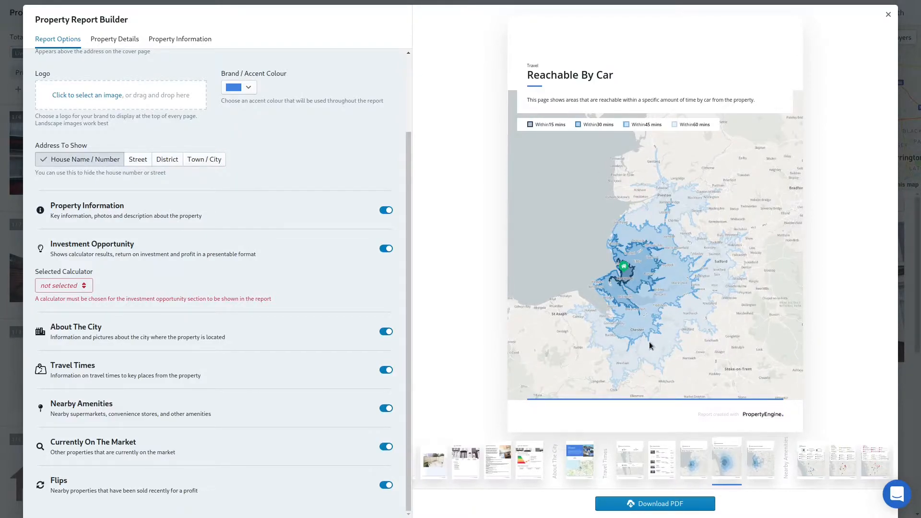
pyautogui.scroll(-5, 649, 341)
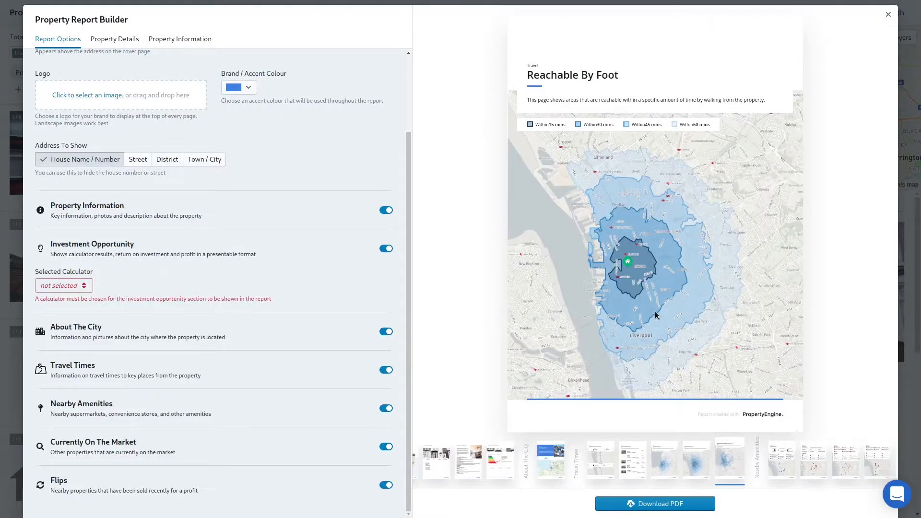
pyautogui.scroll(-2, 656, 315)
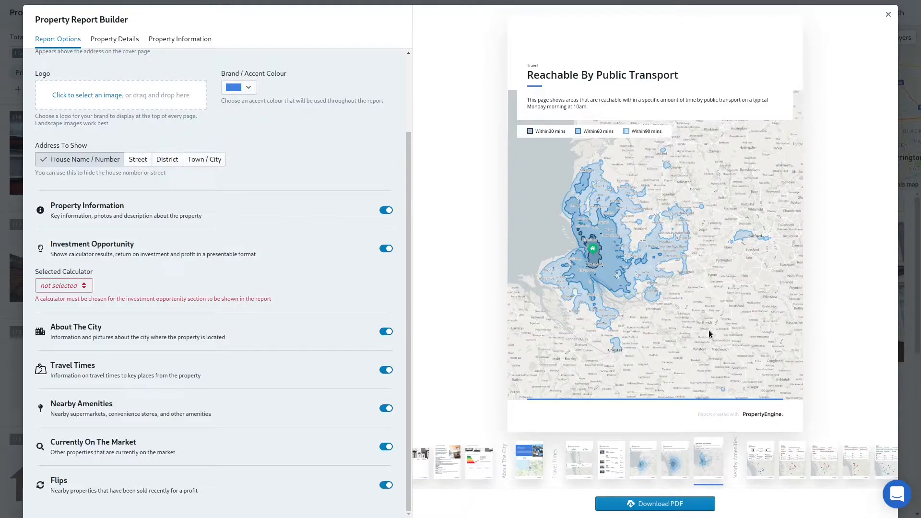
# - Examine the nearby amenities, currently on the market and recent flips pages in the report preview
pyautogui.scroll(-2, 661, 308)
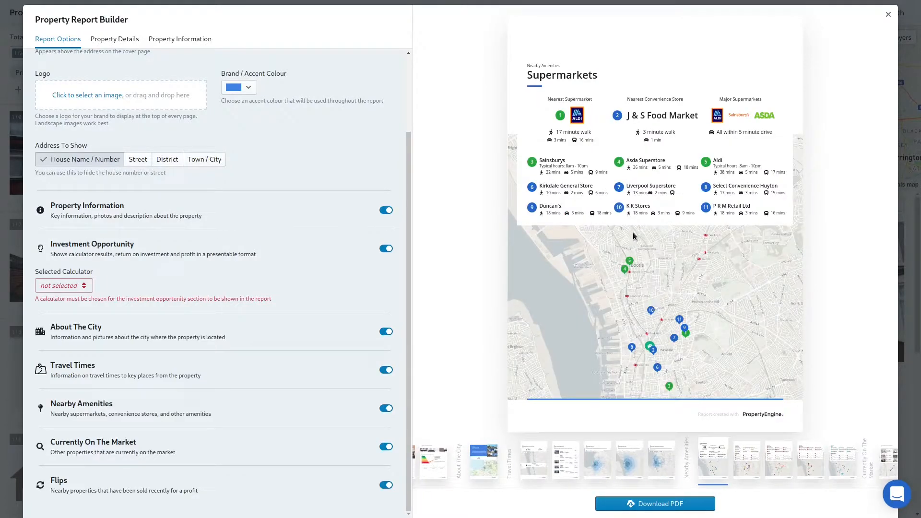
pyautogui.scroll(-1, 653, 209)
pyautogui.scroll(-1, 652, 208)
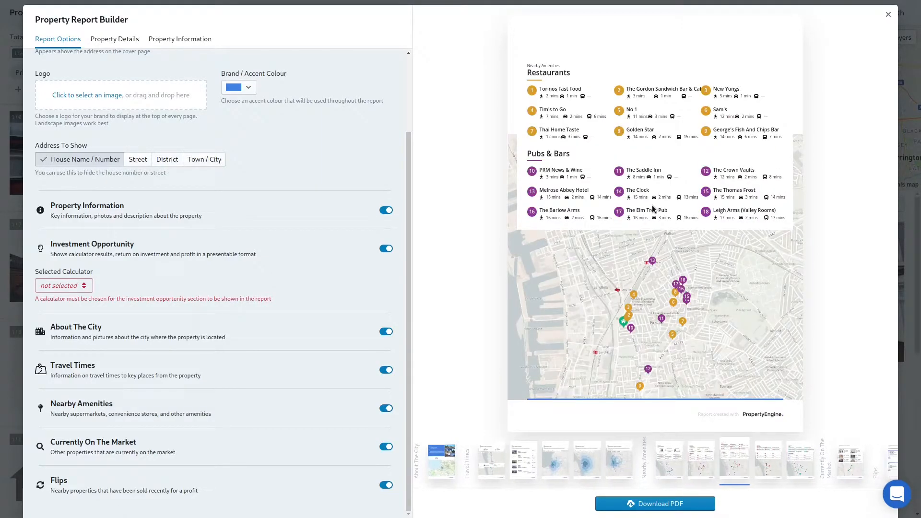
pyautogui.scroll(-4, 652, 205)
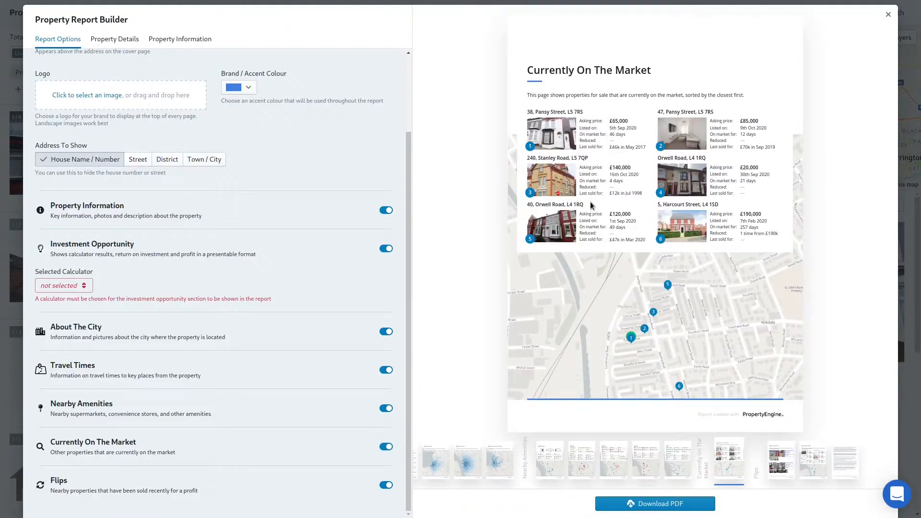
pyautogui.scroll(-1, 624, 345)
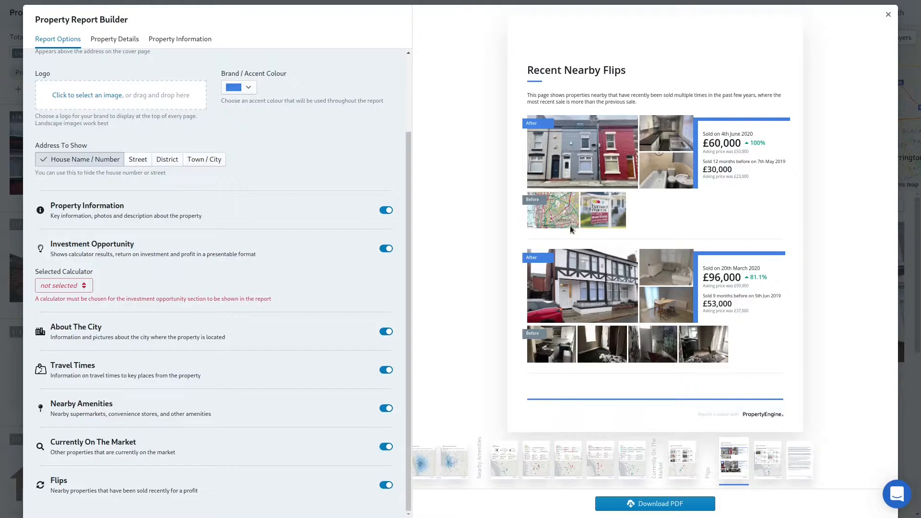
pyautogui.scroll(-2, 569, 225)
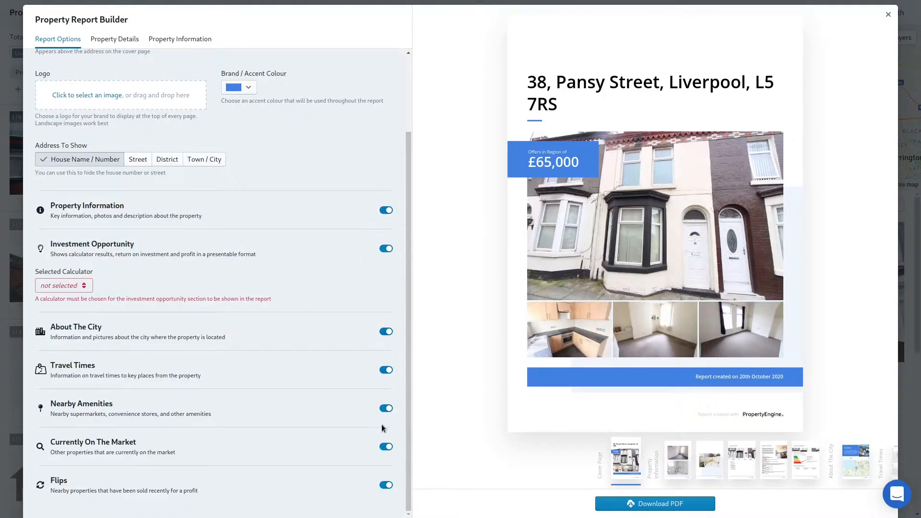
# - Disable the Flips, Currently On The Market, Nearby Amenities, Travel Times and Investment Opportunity sections and close the report builder
pyautogui.click(386, 485)
pyautogui.click(386, 447)
pyautogui.click(386, 408)
pyautogui.click(386, 370)
pyautogui.click(386, 248)
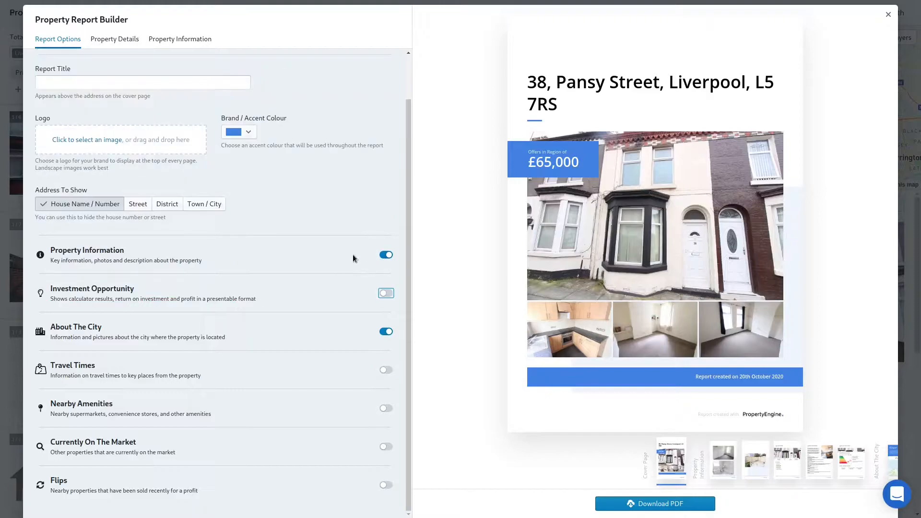
pyautogui.scroll(1, 288, 256)
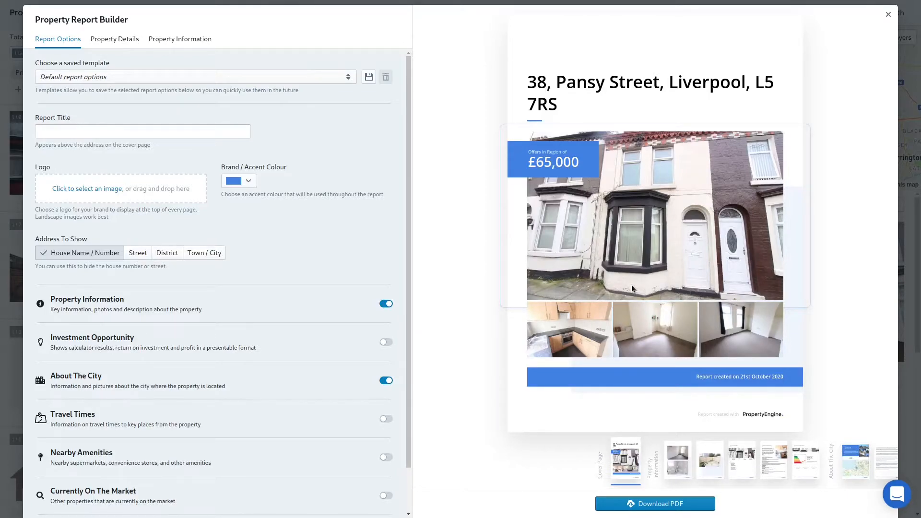
pyautogui.click(887, 15)
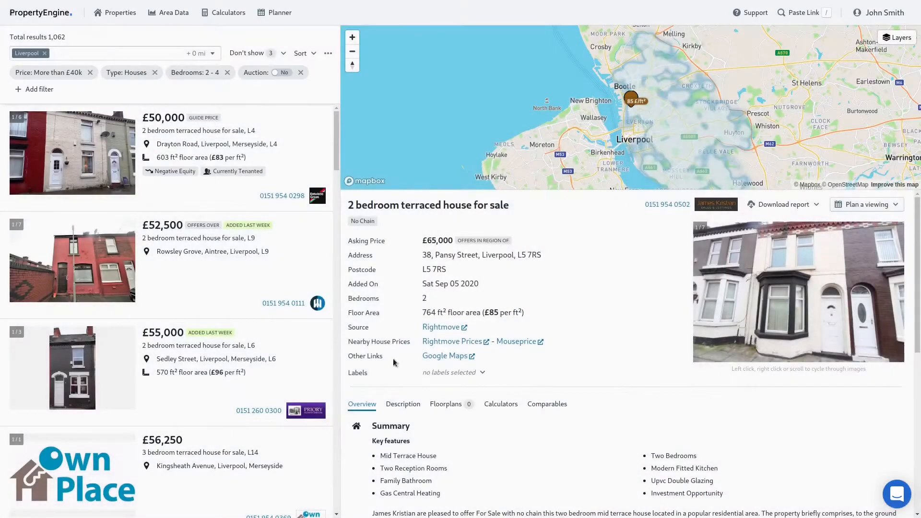
# - Review the purchase, financing, rental income and profit figures in the property's B2L Single Let calculator
pyautogui.click(502, 405)
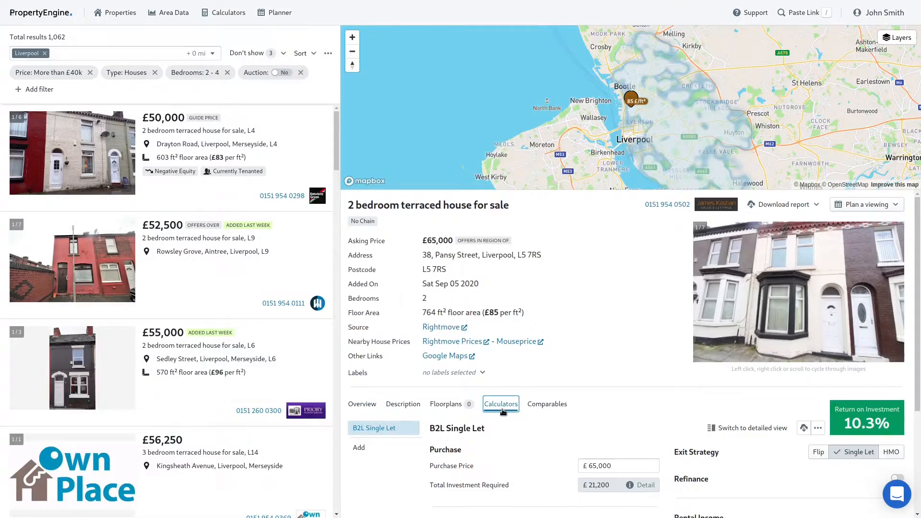
pyautogui.scroll(-2, 499, 407)
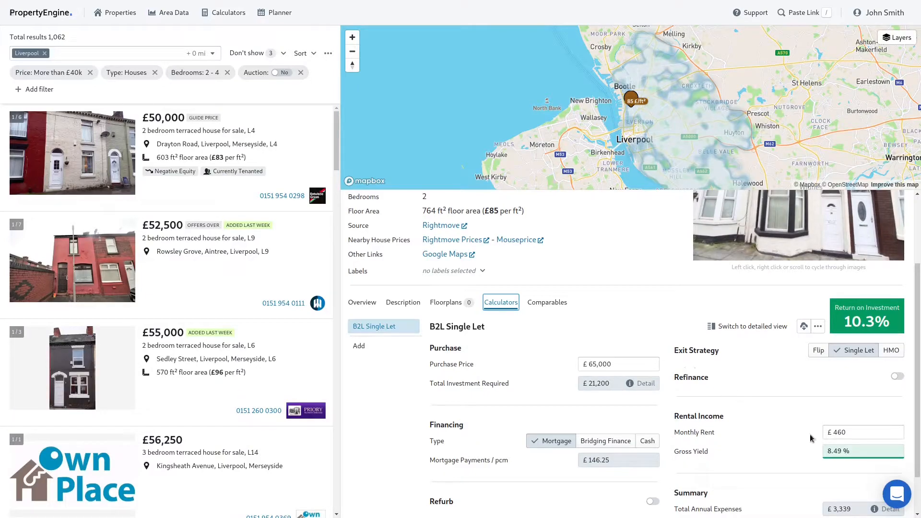
pyautogui.scroll(-1, 858, 430)
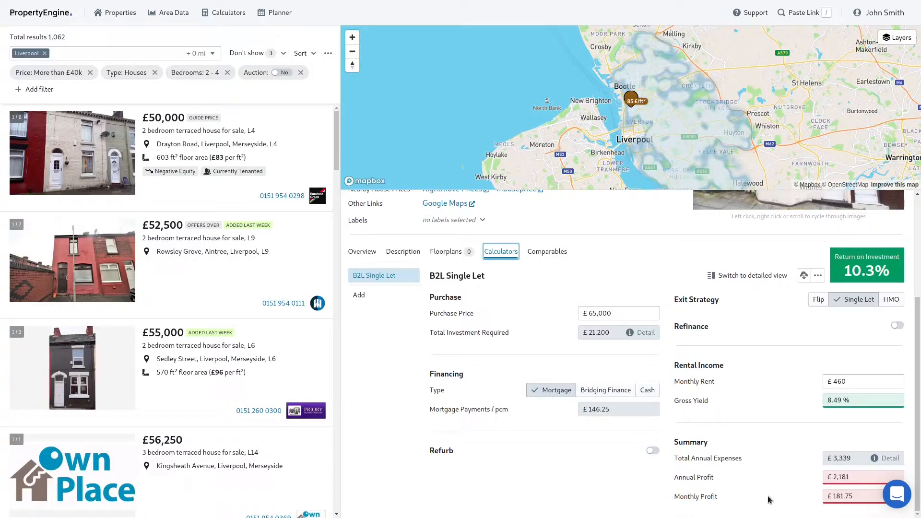
pyautogui.scroll(3, 720, 464)
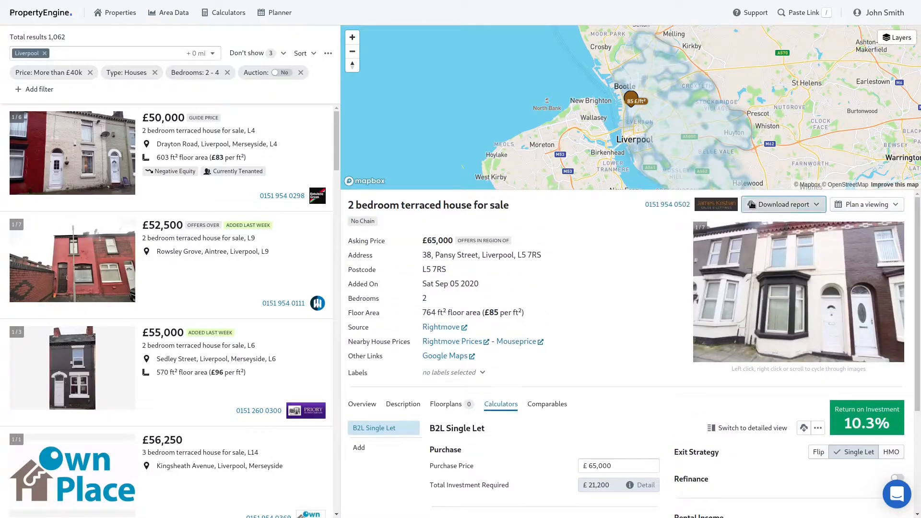
# - Reopen the custom report builder and enable the Investment Opportunity section with the B2L Single Let calculator
pyautogui.click(751, 205)
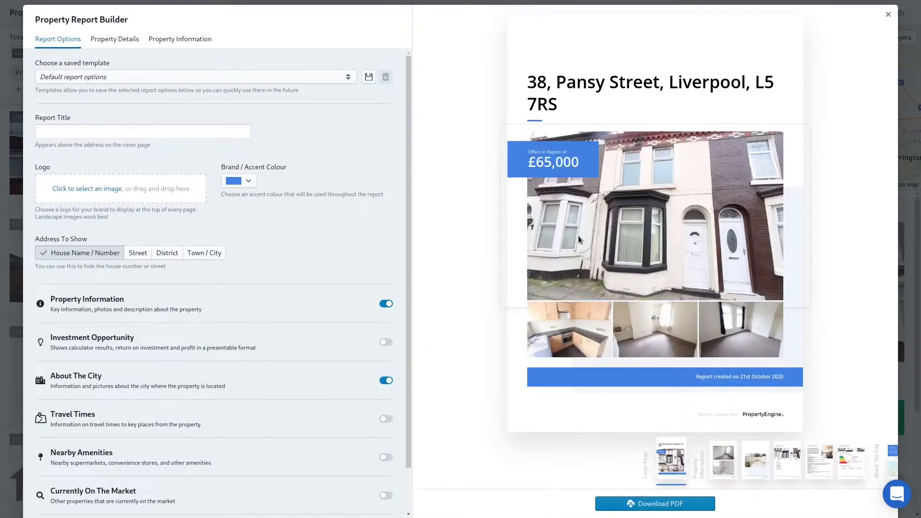
pyautogui.click(384, 342)
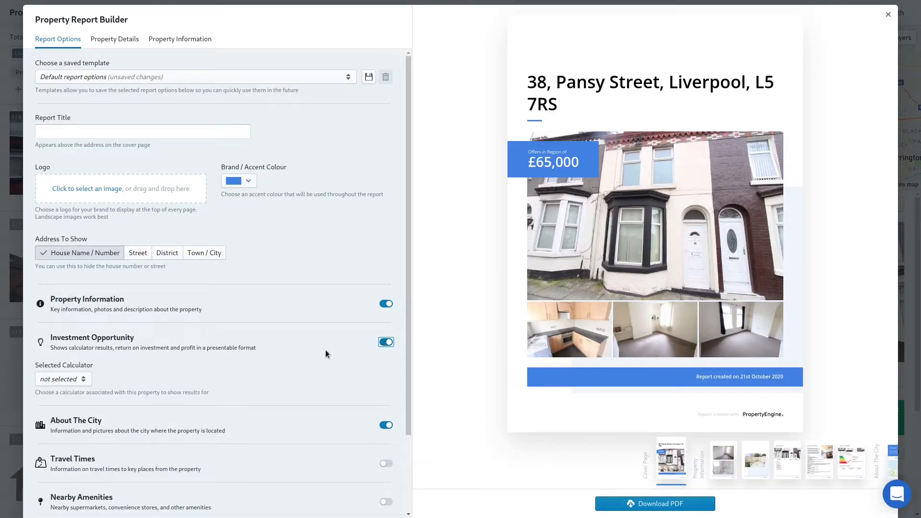
pyautogui.click(72, 379)
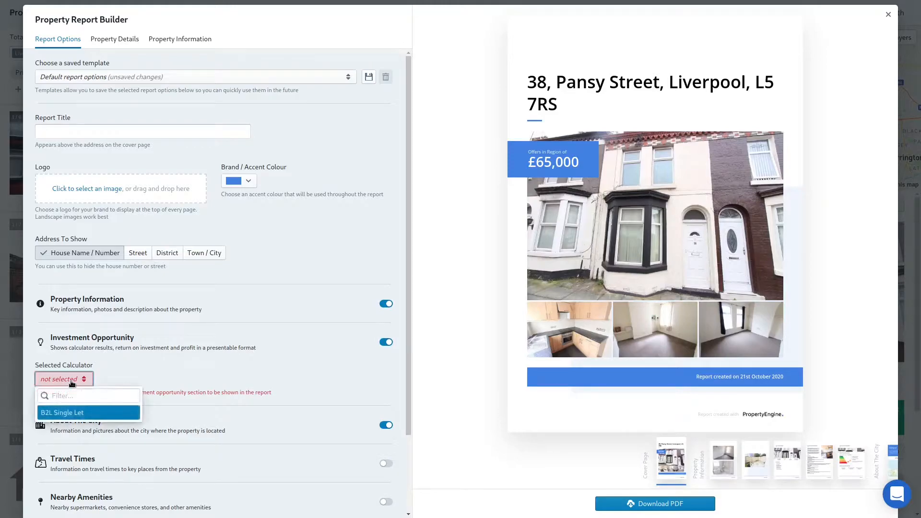
pyautogui.click(65, 417)
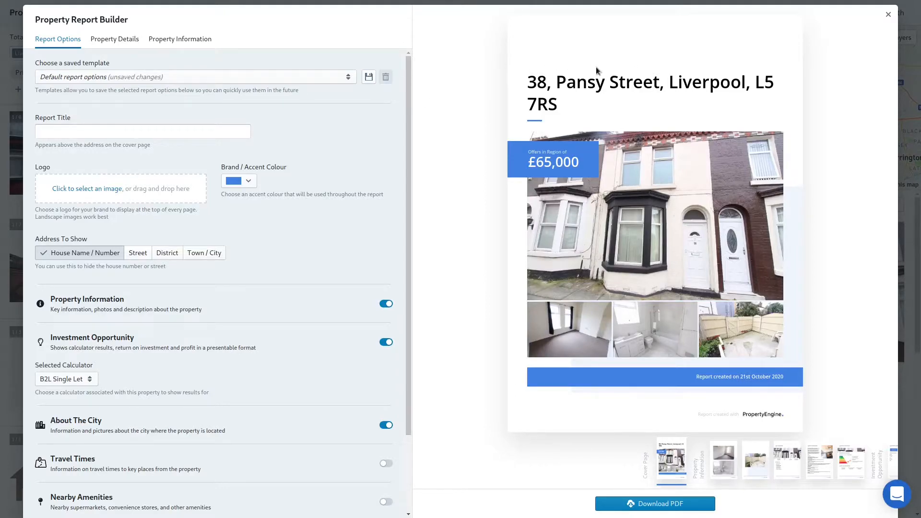
# - Set the report title to "Investment opportunity"
pyautogui.click(114, 131)
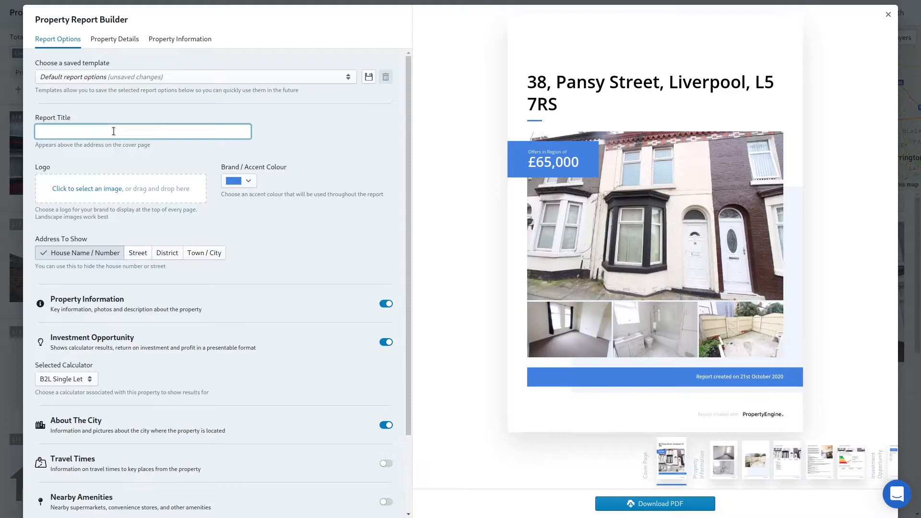
pyautogui.write('Investment opportunity')
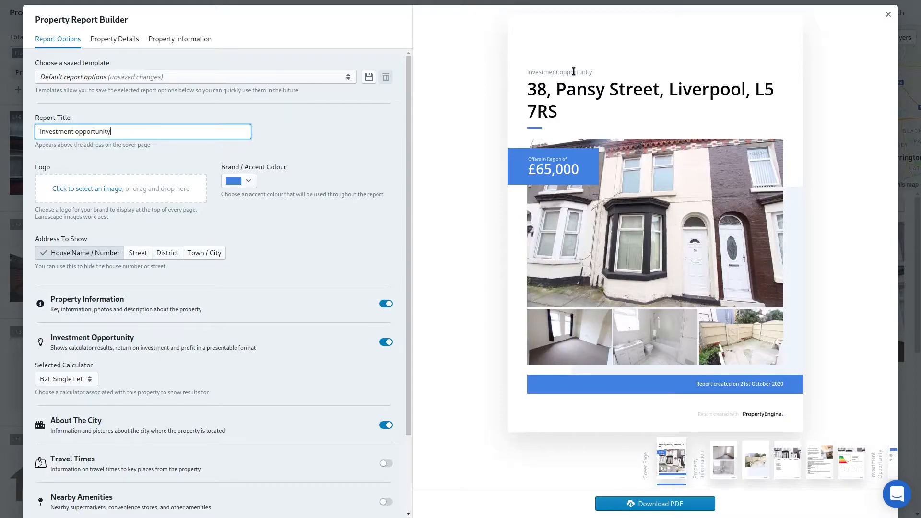
pyautogui.click(296, 141)
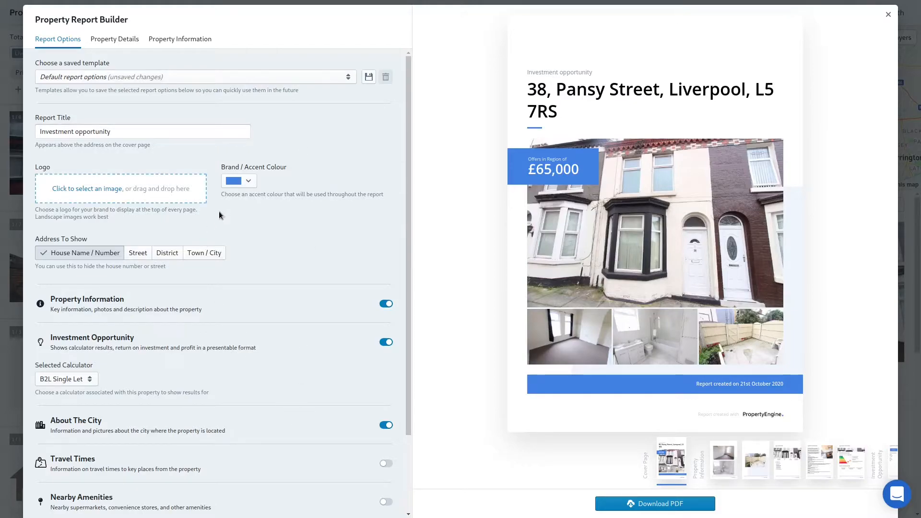
# - Set the report's brand accent colour to the light green preset 7ED321
pyautogui.click(236, 182)
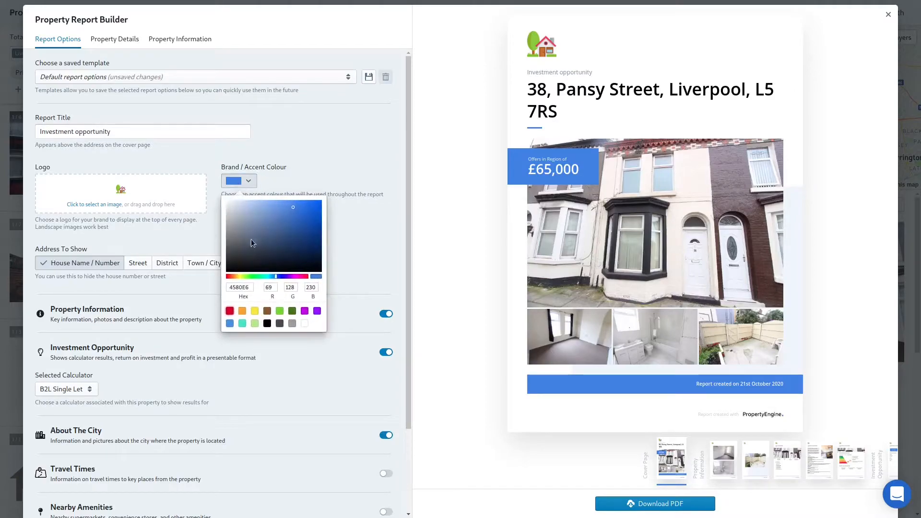
pyautogui.click(258, 277)
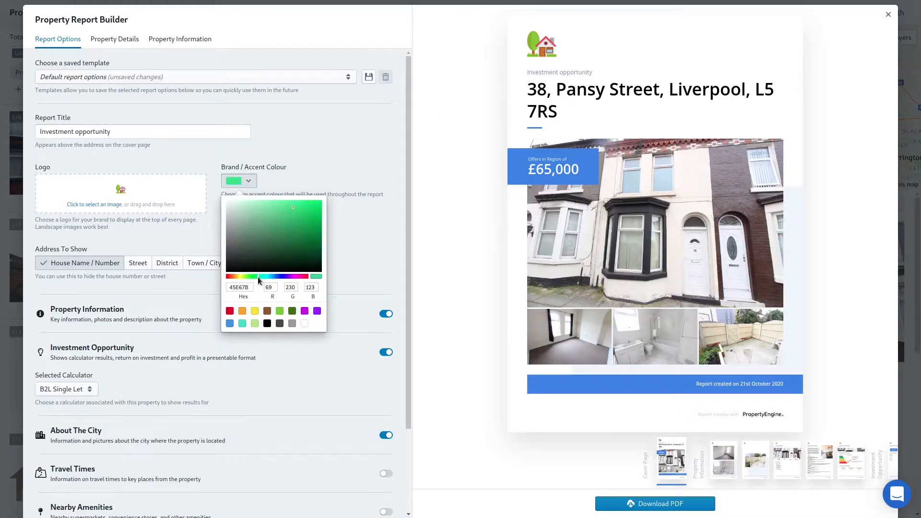
pyautogui.click(280, 311)
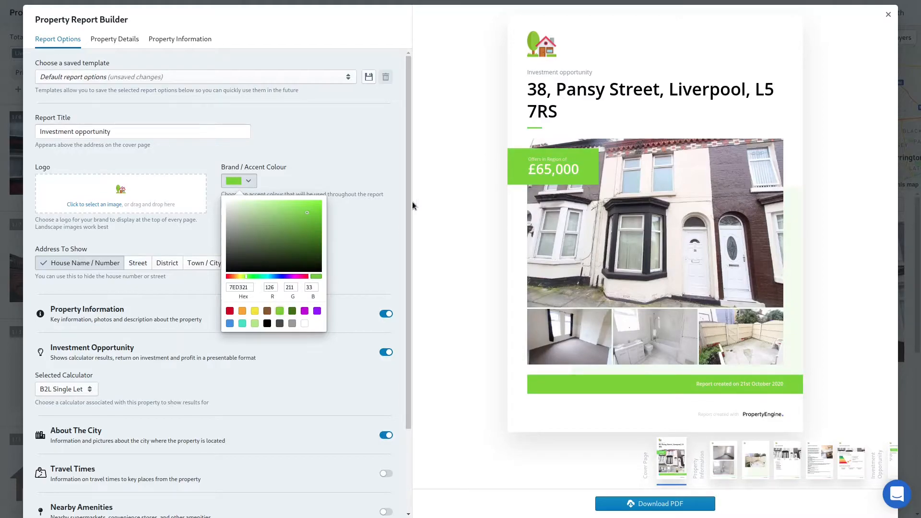
pyautogui.click(365, 218)
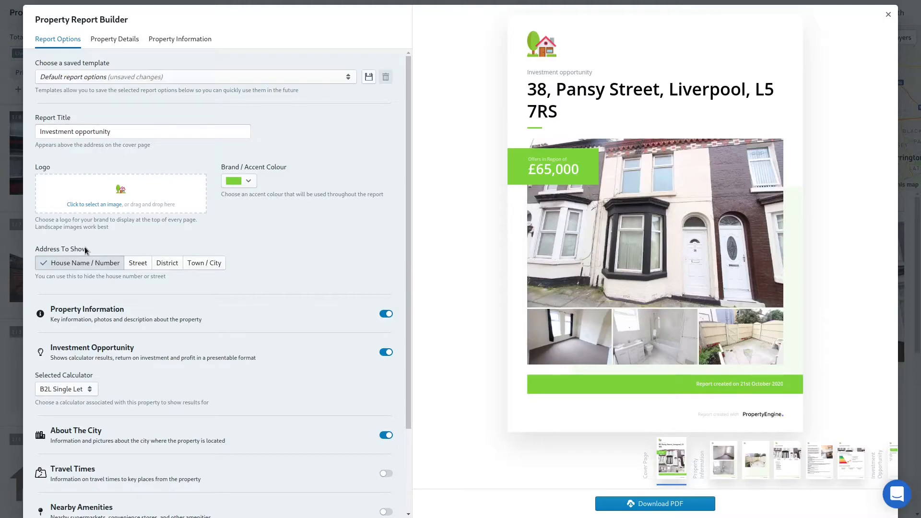
# - Try the Street, District and Town / City address options, then return the shown address to House Name / Number
pyautogui.click(138, 265)
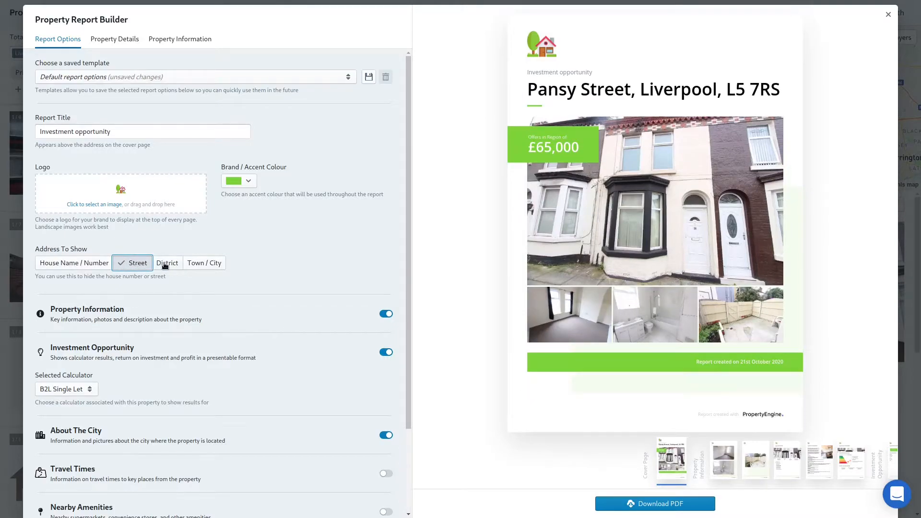
pyautogui.click(164, 265)
pyautogui.click(192, 265)
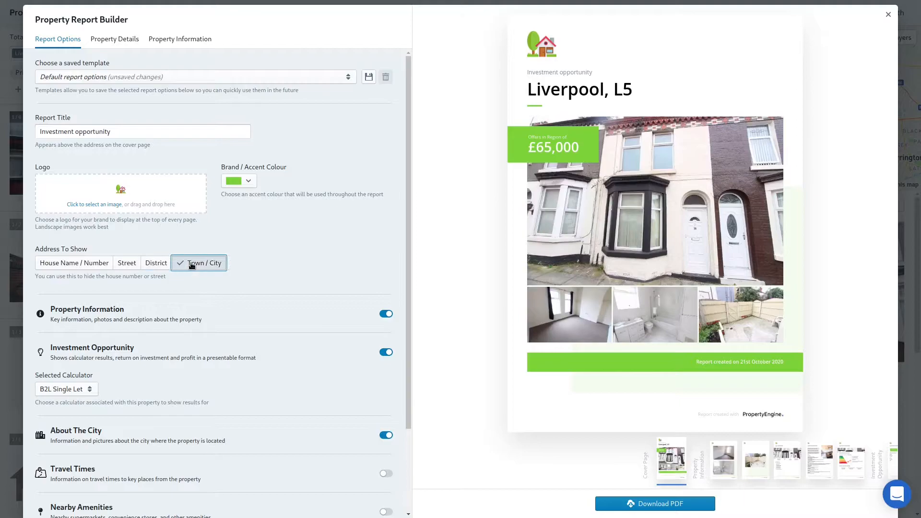
pyautogui.click(79, 264)
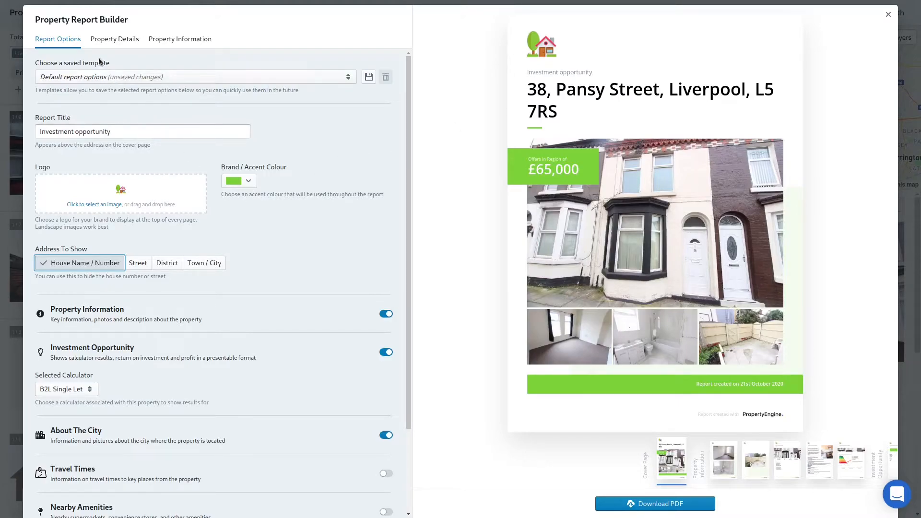
# - Check the property details, then save the current report options as a new template named "Deal sheet numbers"
pyautogui.click(99, 42)
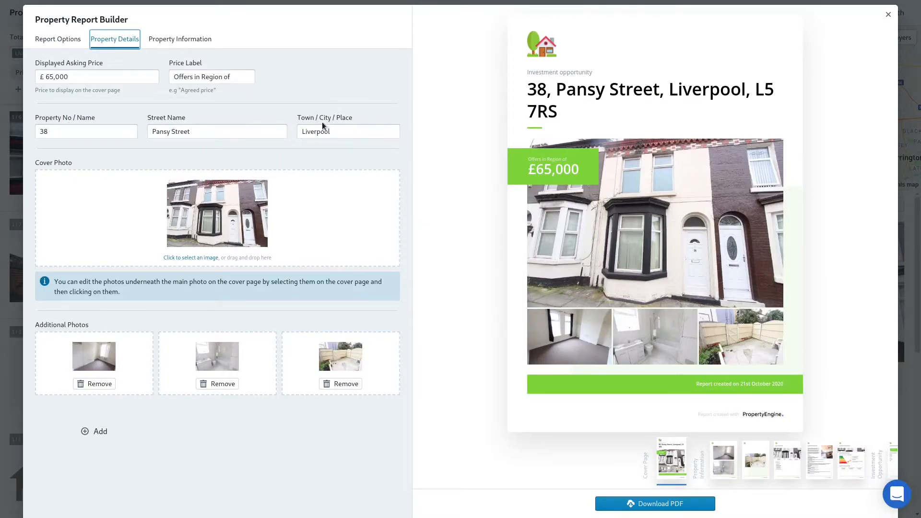
pyautogui.click(57, 39)
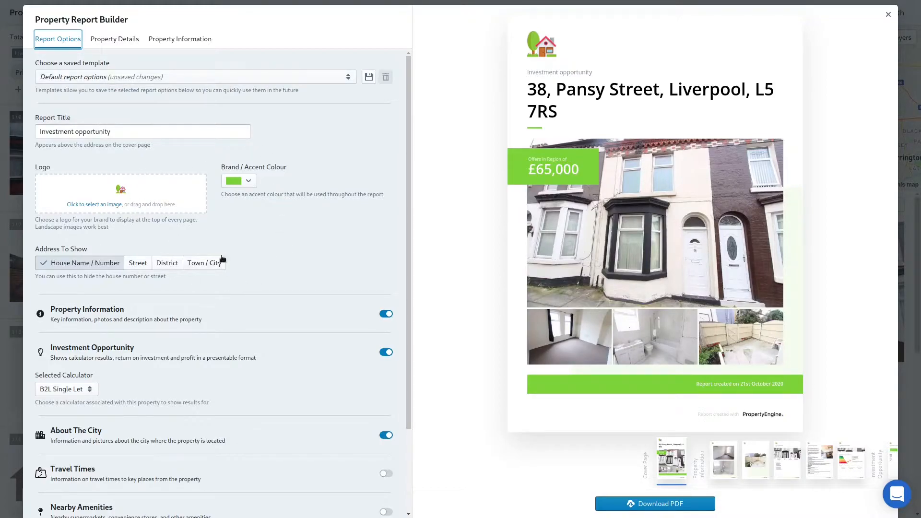
pyautogui.click(369, 78)
pyautogui.click(316, 132)
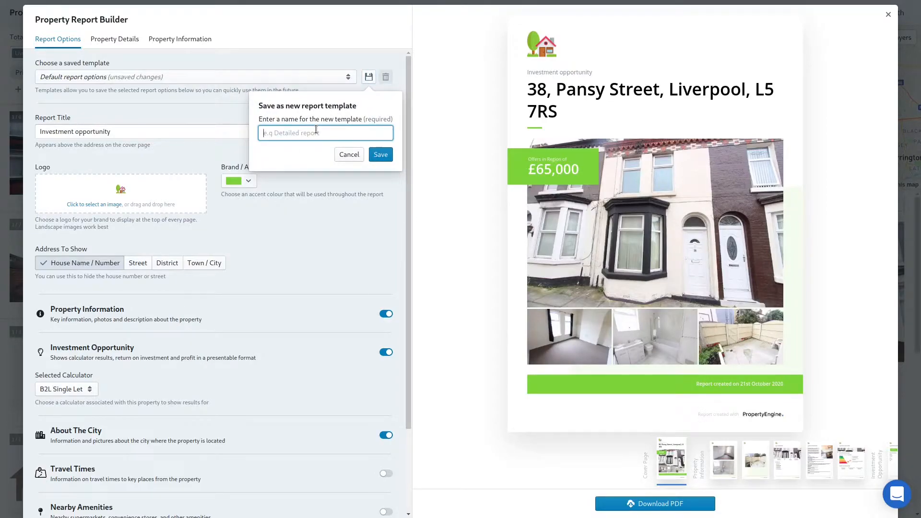
pyautogui.write('Deal sheet numbers')
pyautogui.click(380, 155)
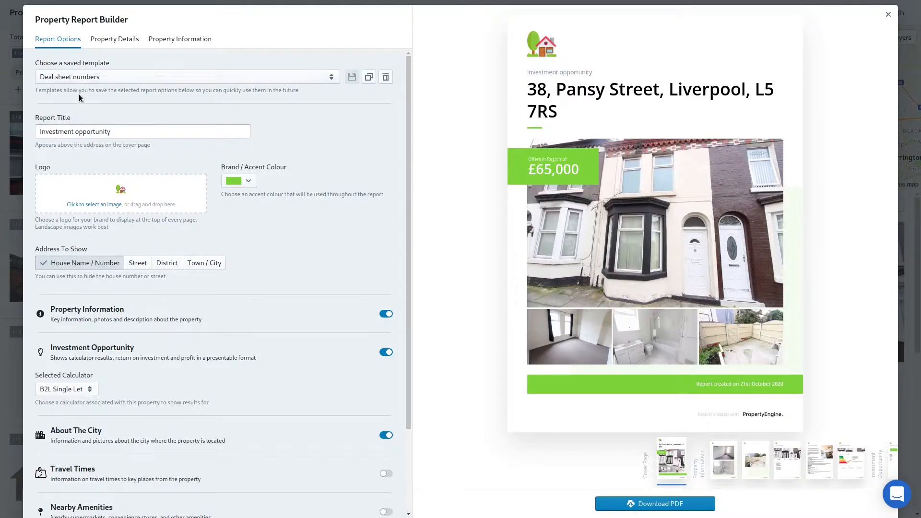
# - Switch to the Default report options template and back to the "Deal sheet numbers" template
pyautogui.click(105, 74)
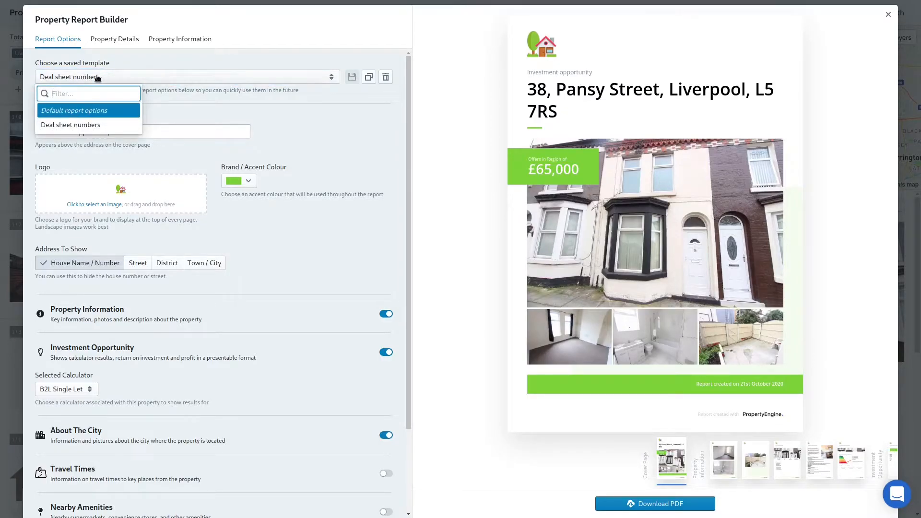
pyautogui.click(76, 112)
pyautogui.click(73, 80)
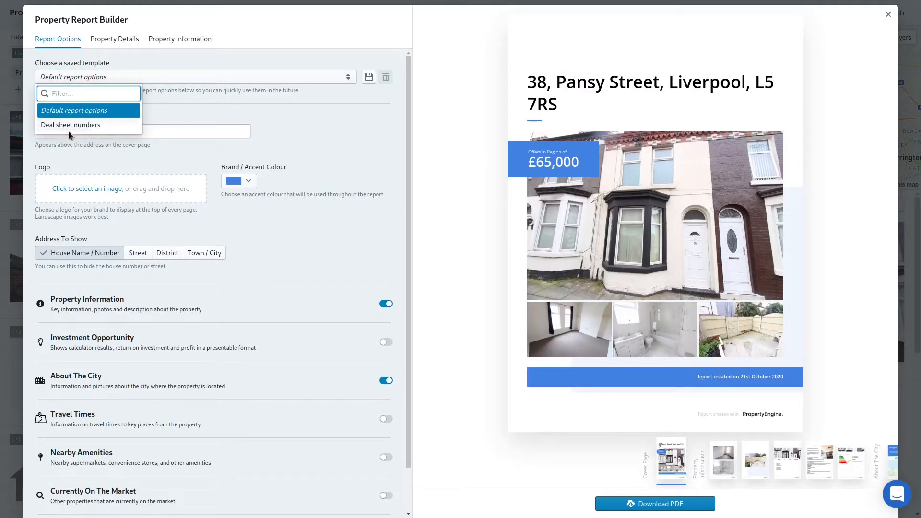
pyautogui.click(70, 125)
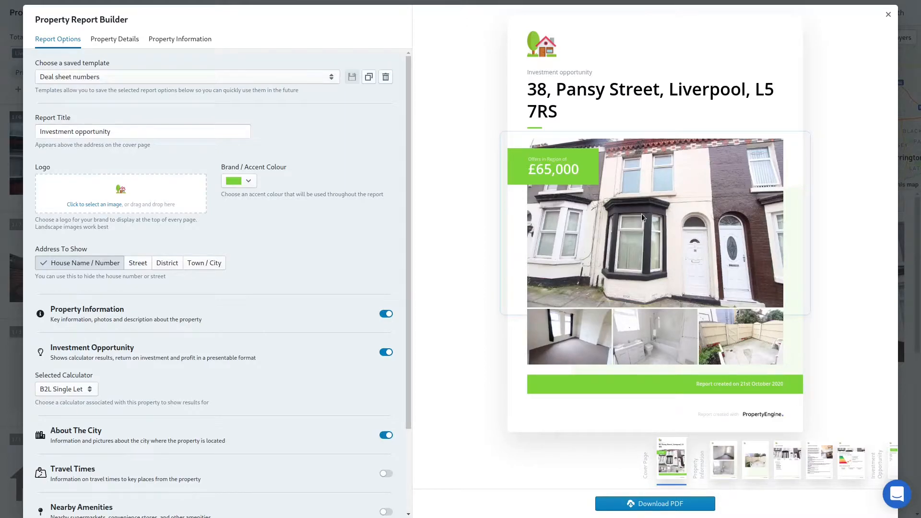
# - Look through the property photos available for the cover photo and close the photo chooser
pyautogui.click(112, 42)
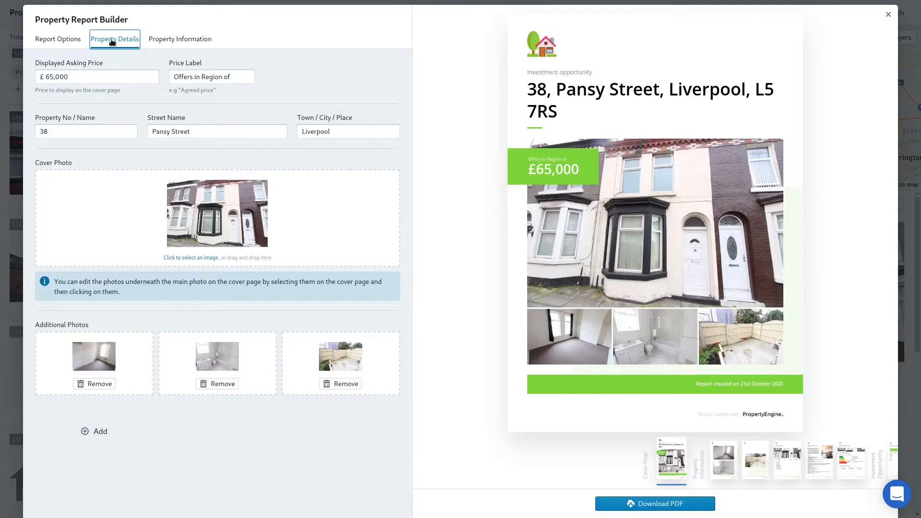
pyautogui.click(222, 216)
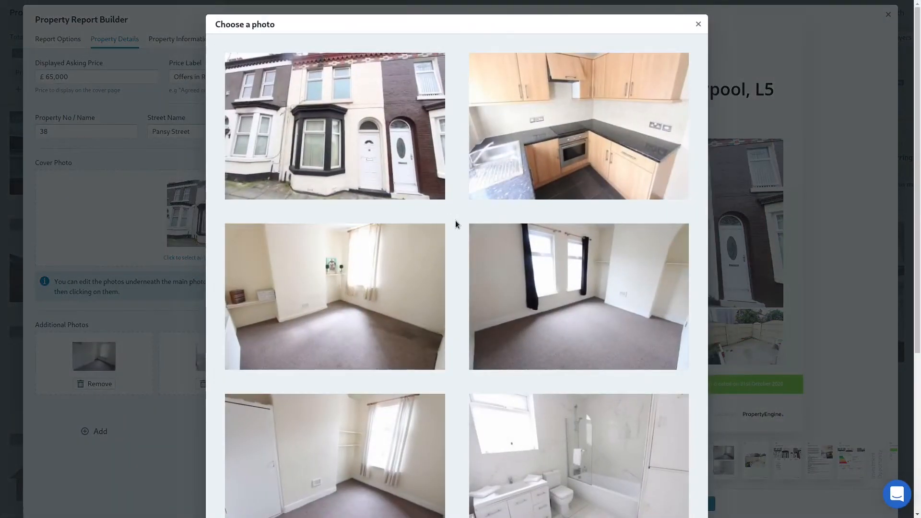
pyautogui.scroll(-2, 456, 224)
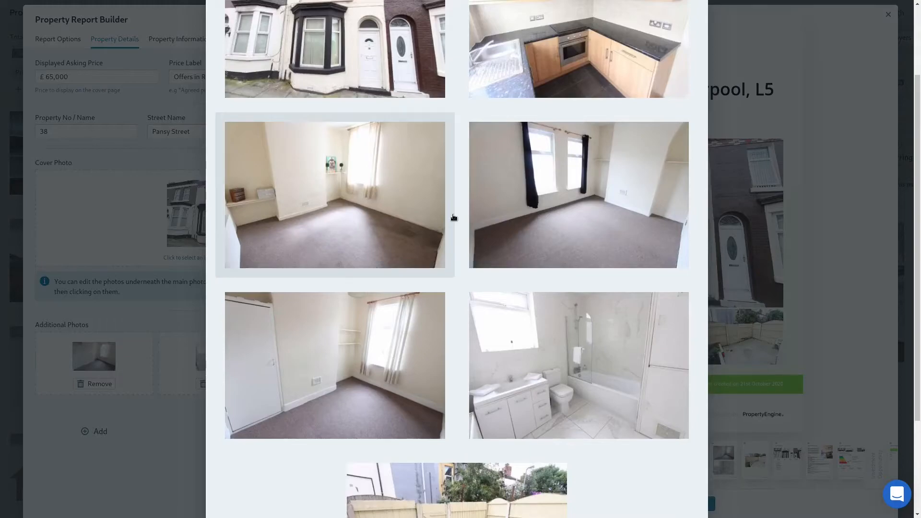
pyautogui.press('Escape')
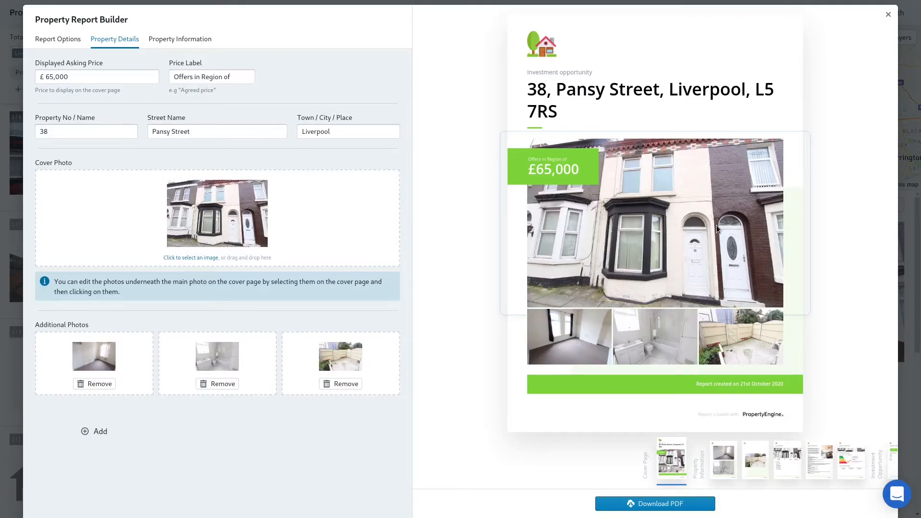
# - Replace the first small photo below the main cover photo with the back yard photo
pyautogui.click(590, 335)
pyautogui.click(583, 334)
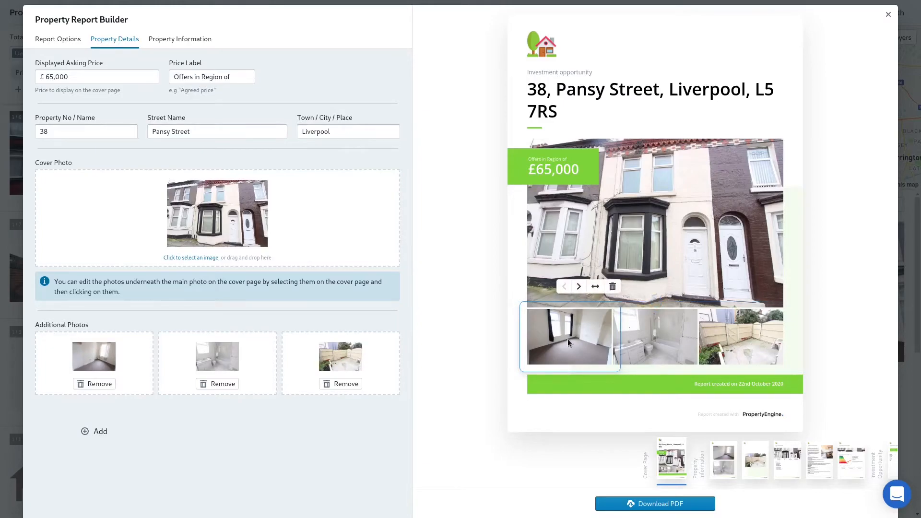
pyautogui.click(568, 339)
pyautogui.scroll(-5, 496, 379)
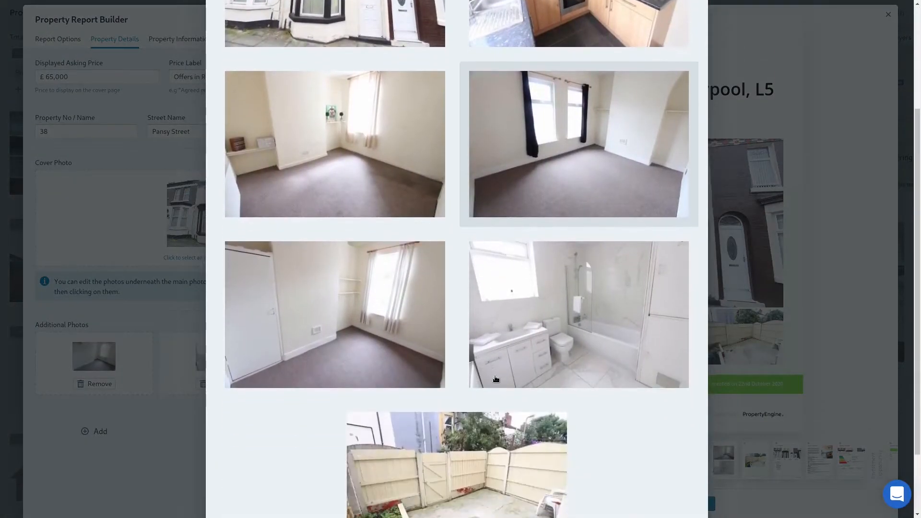
pyautogui.click(502, 401)
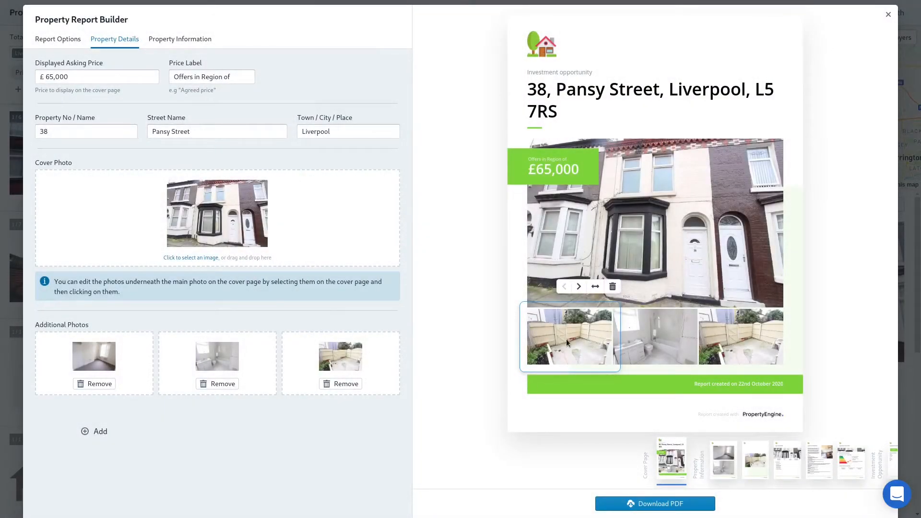
# - Delete the third photo in the cover page's photo row and move the bathroom photo to the front
pyautogui.click(732, 335)
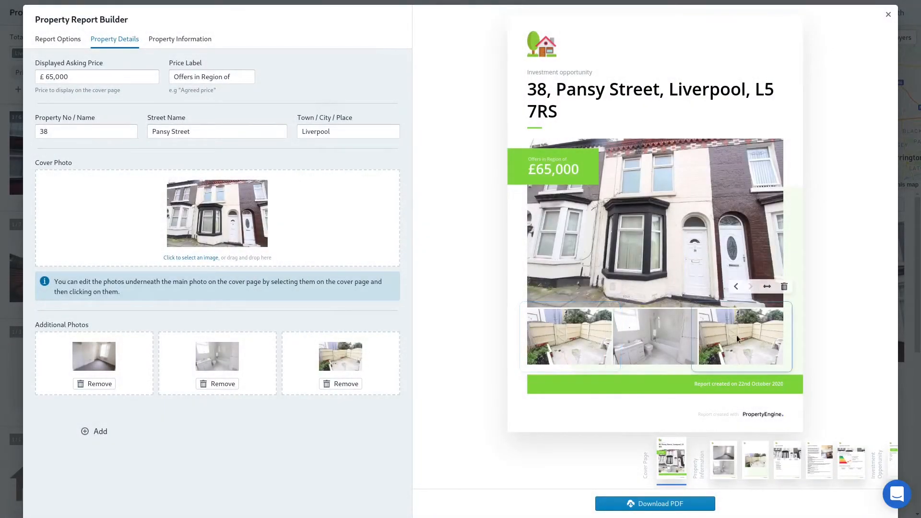
pyautogui.click(783, 286)
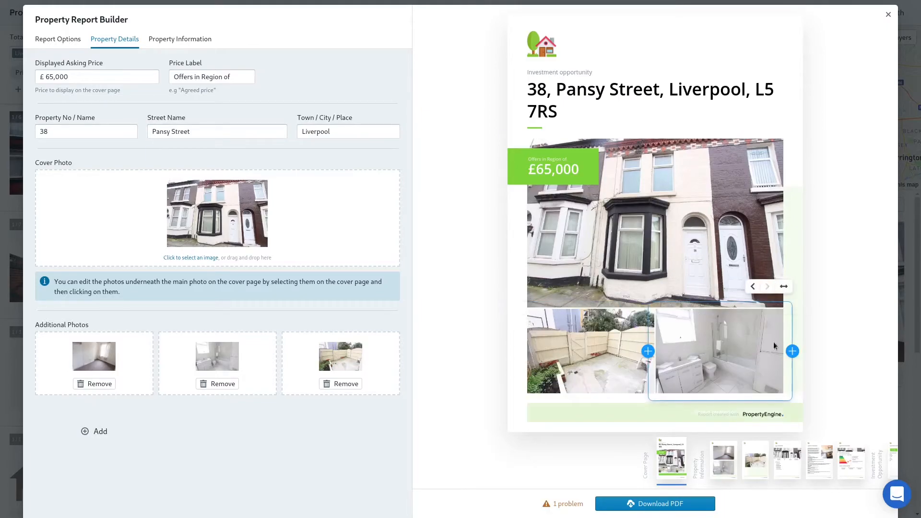
pyautogui.click(752, 286)
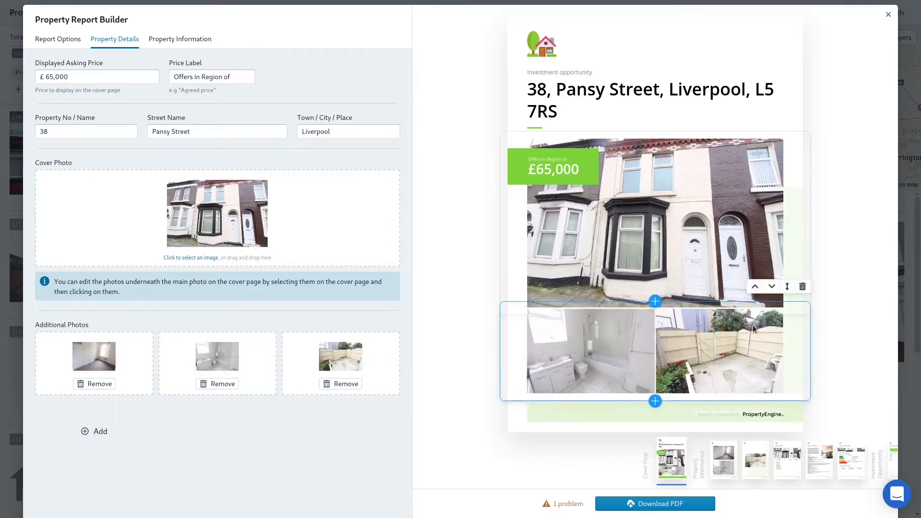
# - Add the kitchen photo at the end of the cover page's photo row
pyautogui.click(750, 355)
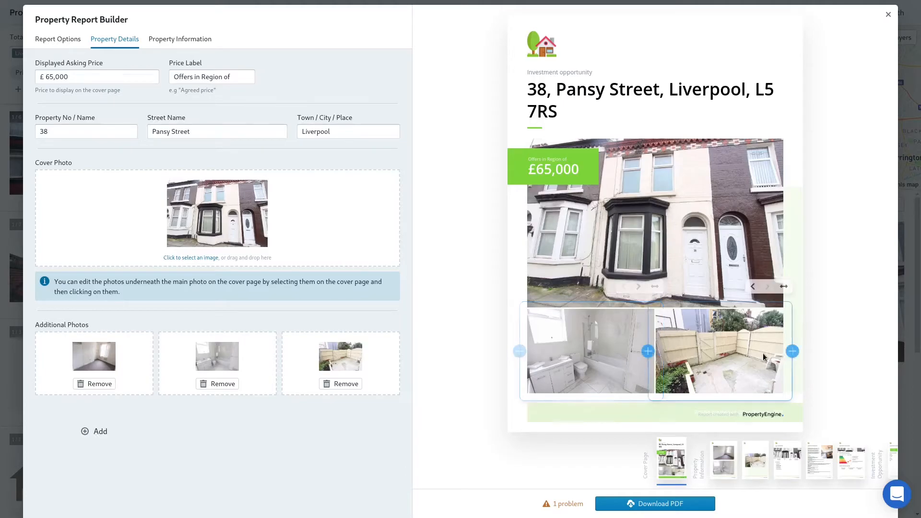
pyautogui.click(792, 351)
pyautogui.click(729, 341)
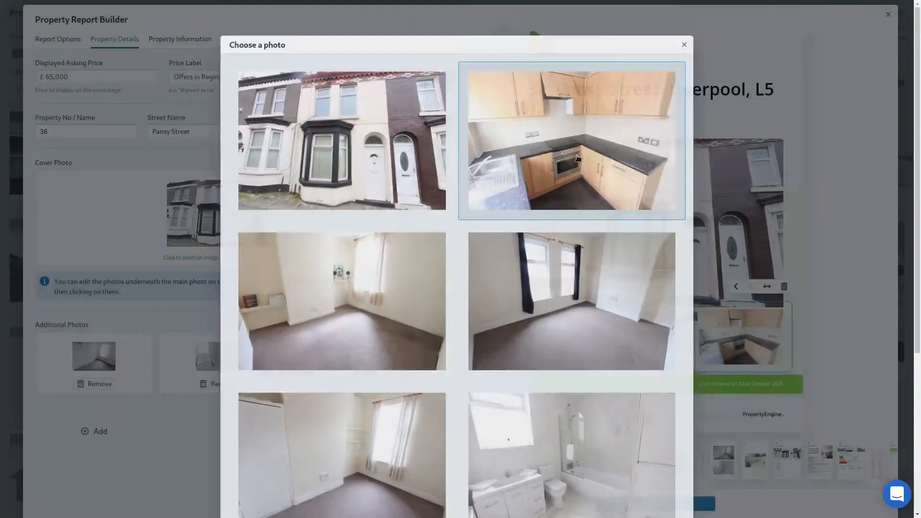
pyautogui.click(578, 139)
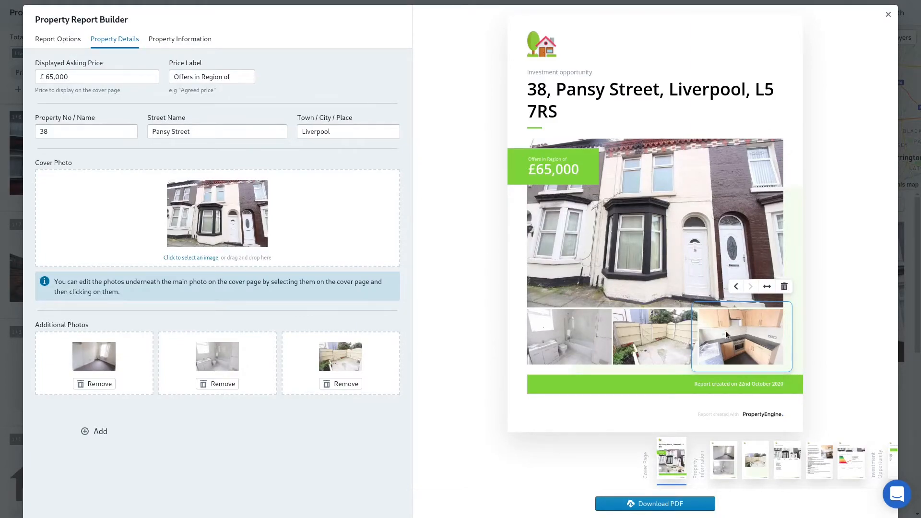
# - Examine the photo page in the Property Information section and the additional photos, then go back to the cover page
pyautogui.click(721, 462)
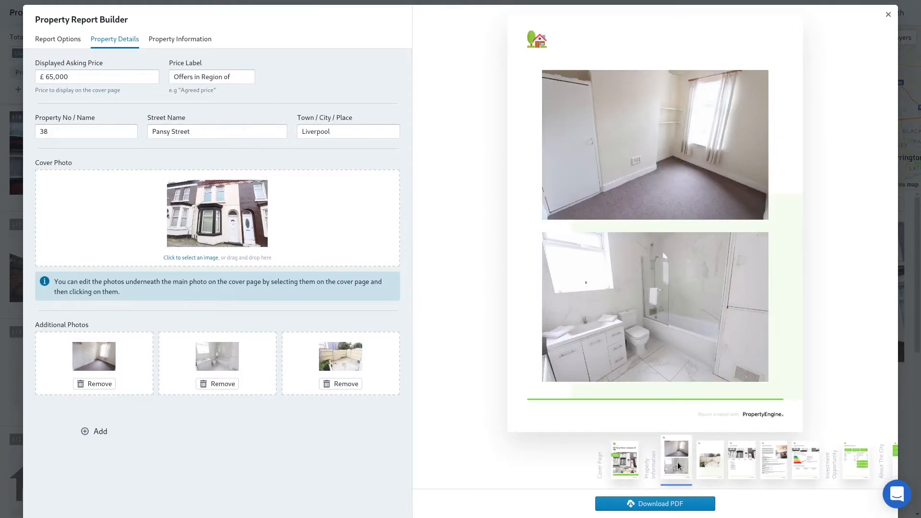
pyautogui.click(100, 353)
pyautogui.click(154, 320)
pyautogui.scroll(3, 645, 376)
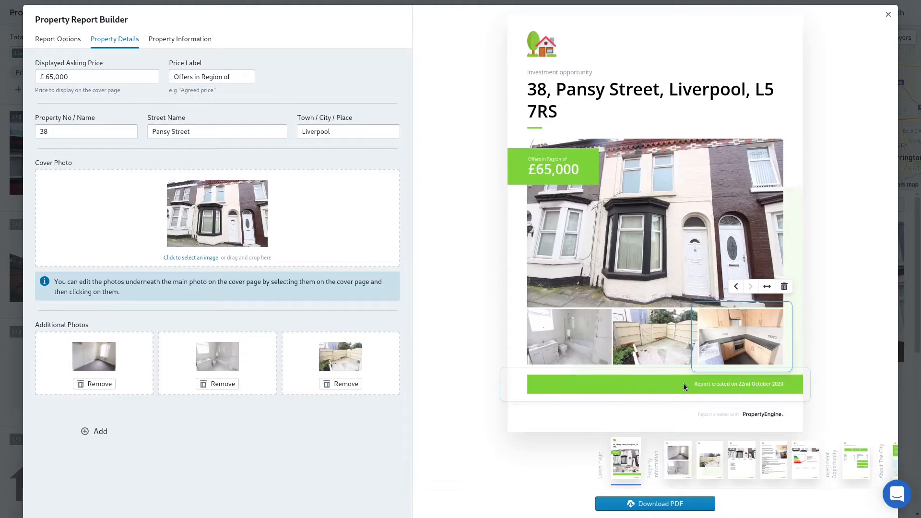
# - Delete the report creation date bar and the photo row from the cover page
pyautogui.click(636, 386)
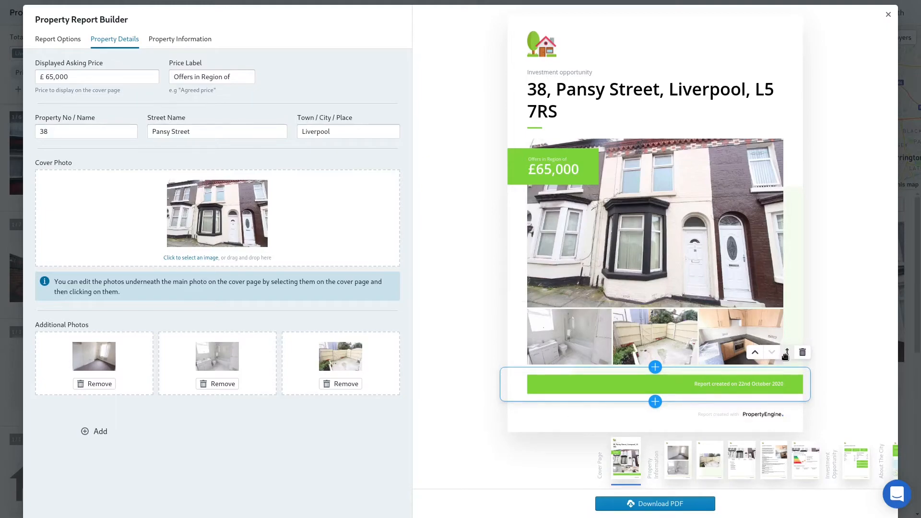
pyautogui.moveTo(785, 355)
pyautogui.mouseDown()
pyautogui.moveTo(769, 139)
pyautogui.moveTo(777, 364)
pyautogui.moveTo(782, 358)
pyautogui.mouseUp()
pyautogui.click(803, 353)
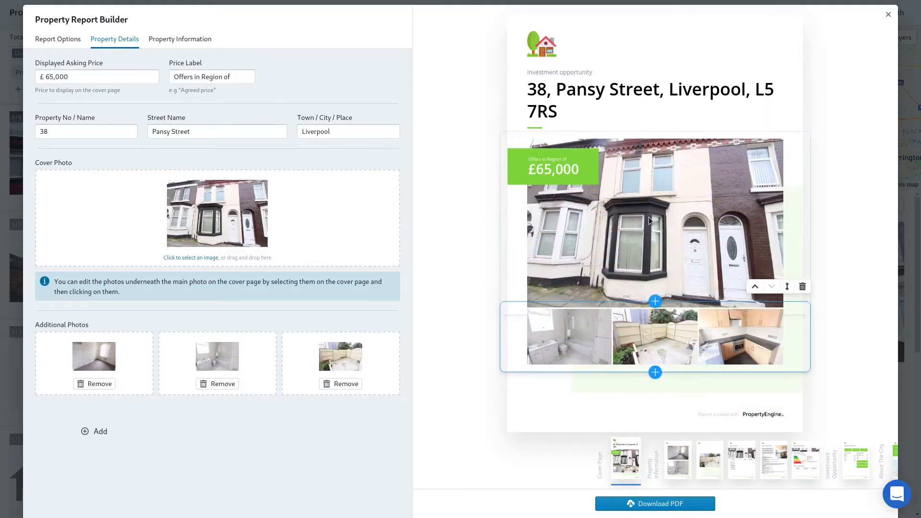
pyautogui.click(802, 286)
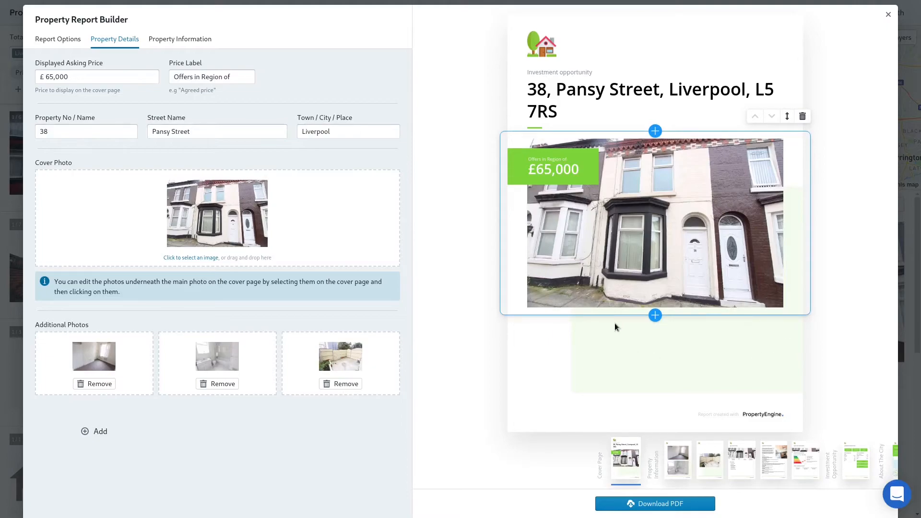
# - Add a key figures row beneath the cover photo and insert the ROI figure into it
pyautogui.click(655, 317)
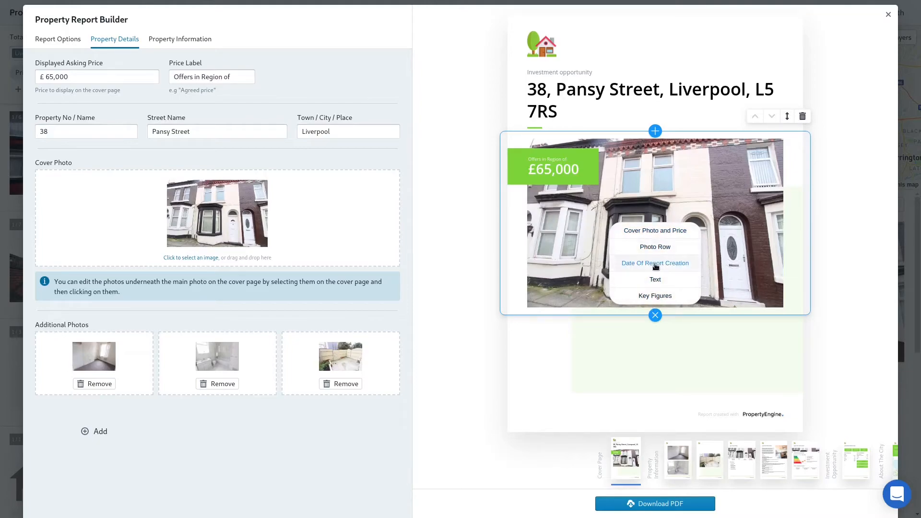
pyautogui.click(655, 295)
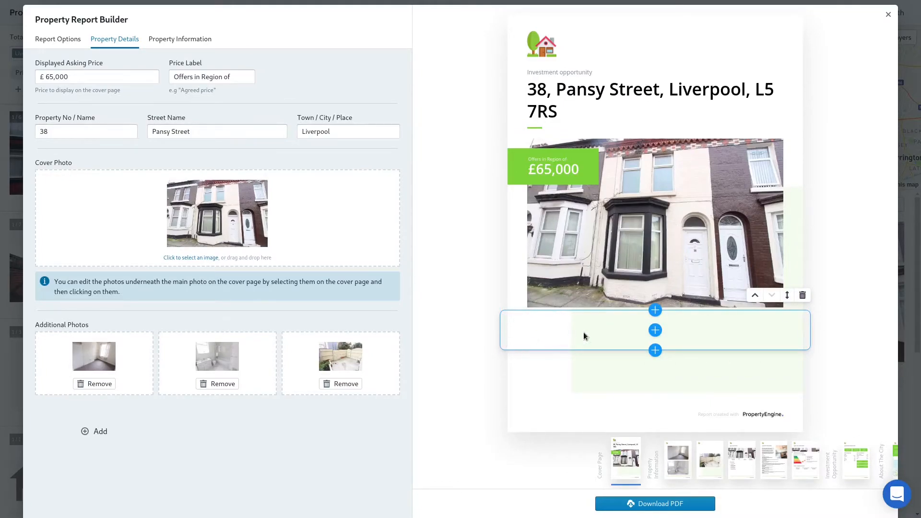
pyautogui.click(655, 331)
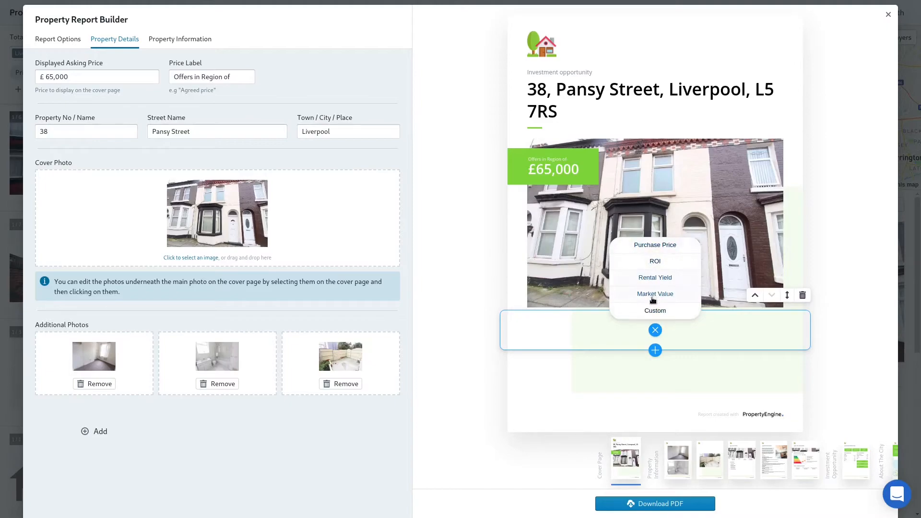
pyautogui.click(661, 263)
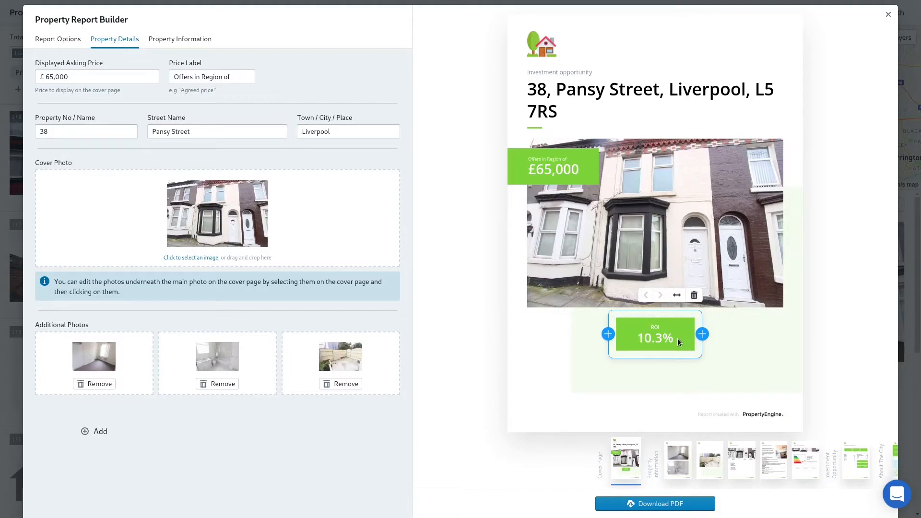
# - Check the ROI on the Investment Opportunity page, then add a Rental Yield figure after ROI in the cover page's key figures row
pyautogui.click(853, 459)
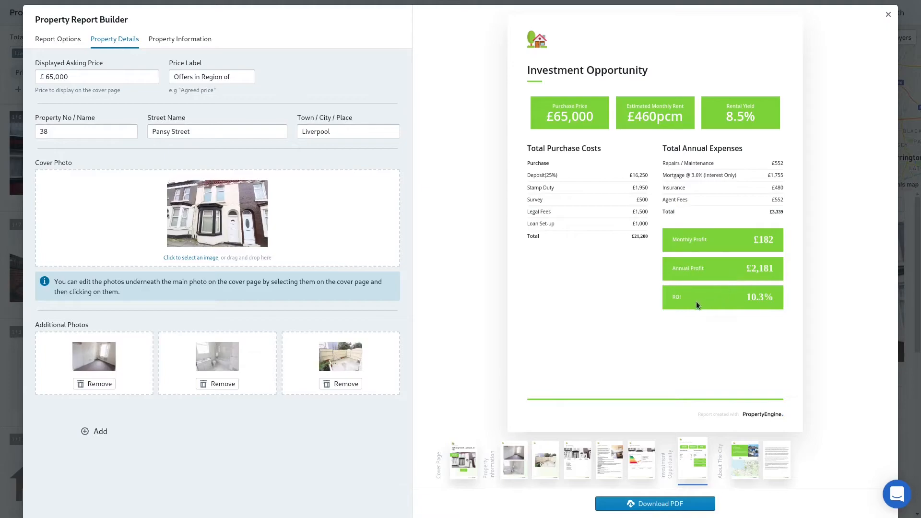
pyautogui.click(651, 340)
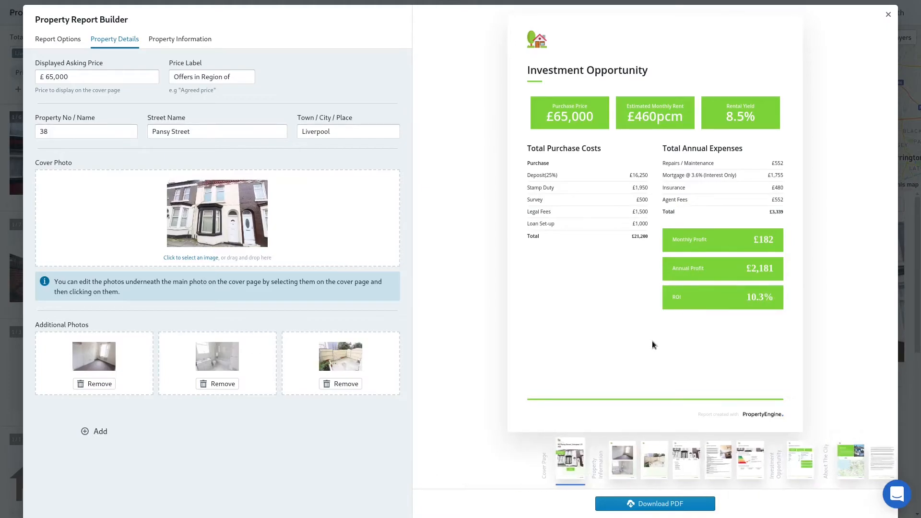
pyautogui.click(705, 332)
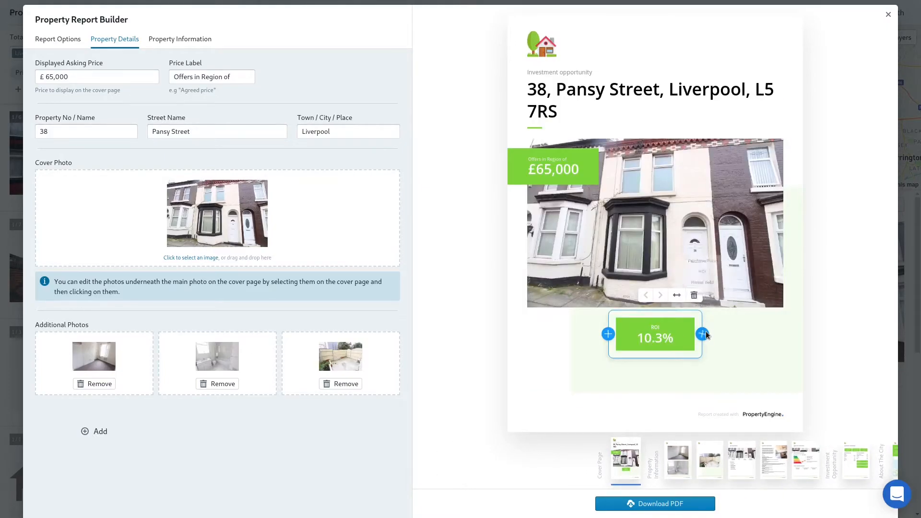
pyautogui.click(689, 281)
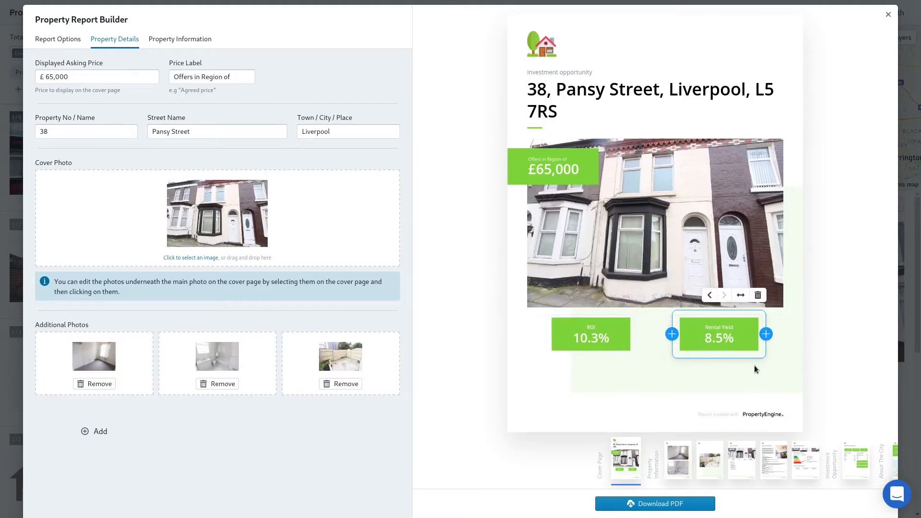
# - Add a custom key figure after Rental Yield with the title "Fantastic Opportunity" and the value "Email now"
pyautogui.click(765, 335)
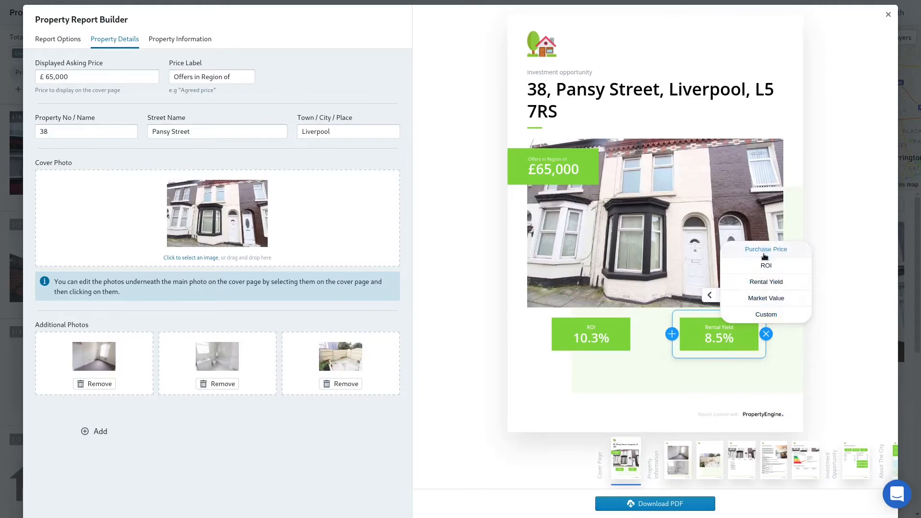
pyautogui.click(759, 316)
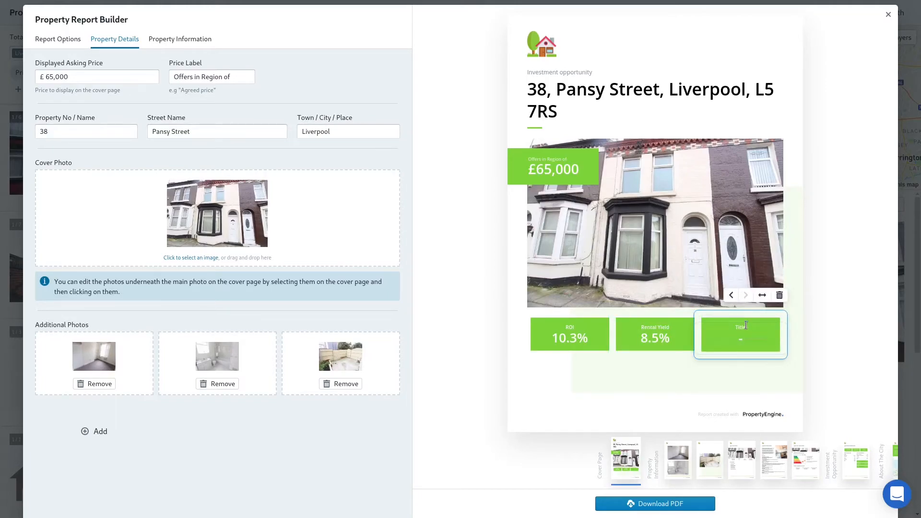
pyautogui.click(748, 328)
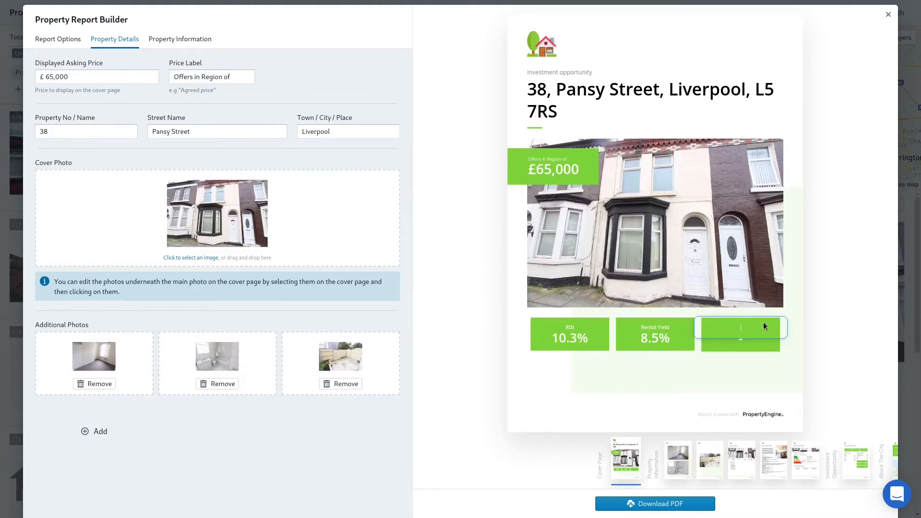
pyautogui.write('Fantastic Opportunity')
pyautogui.click(749, 340)
pyautogui.write('Email now')
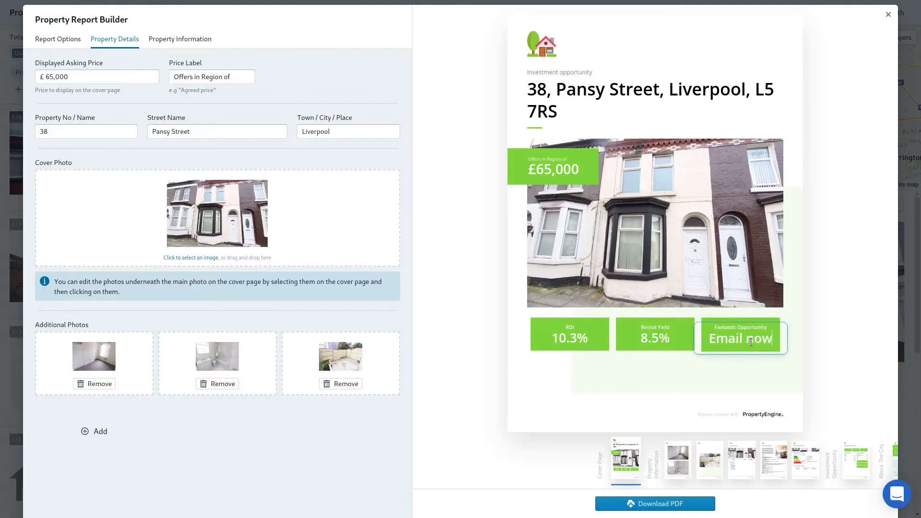
pyautogui.click(715, 367)
# - Add a photo row to the cover page and place it between the cover photo and the key figures row
pyautogui.click(666, 337)
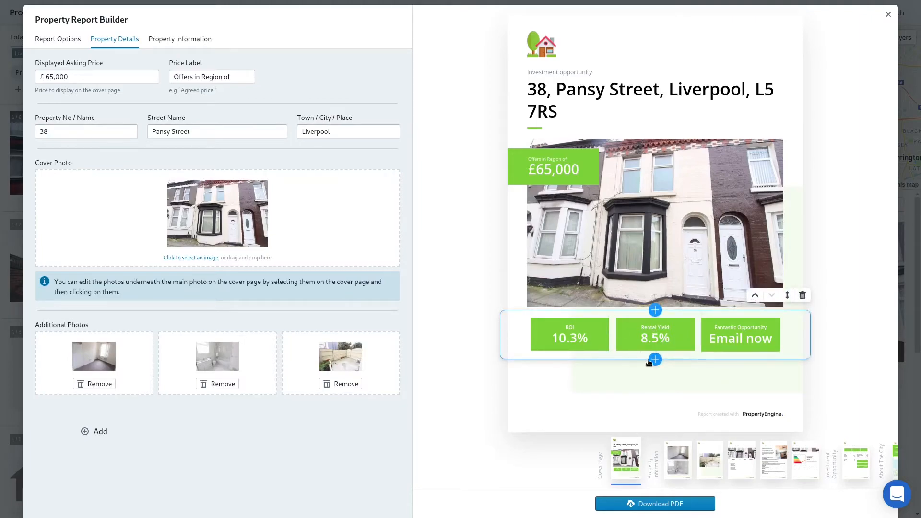
pyautogui.click(654, 360)
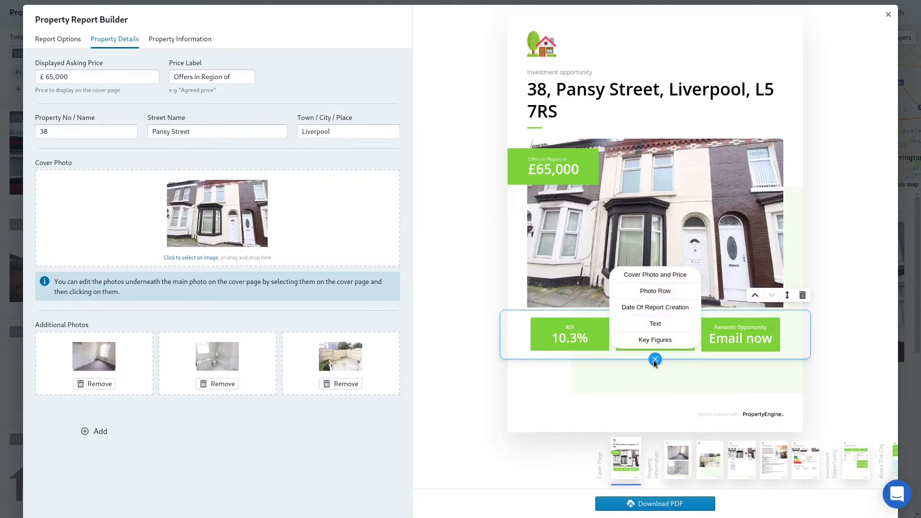
pyautogui.click(648, 290)
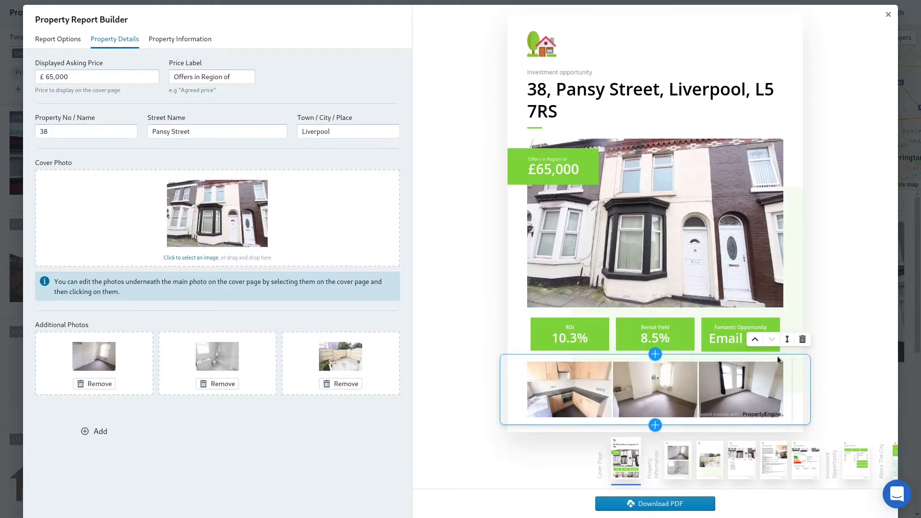
pyautogui.moveTo(787, 341); pyautogui.dragTo(791, 294)
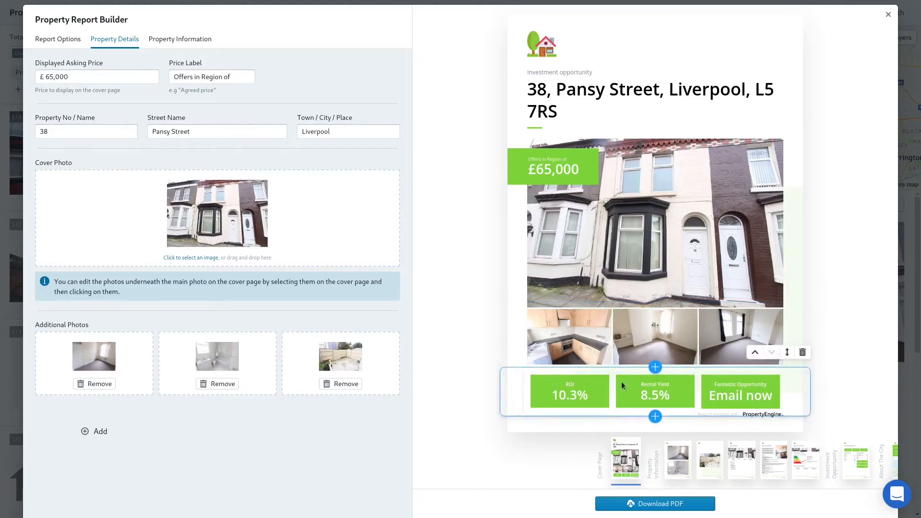
# - Replace the key figures row beneath the cover page's photo row with a text block reading "Fantastic opportunity, enquire now!"
pyautogui.click(802, 353)
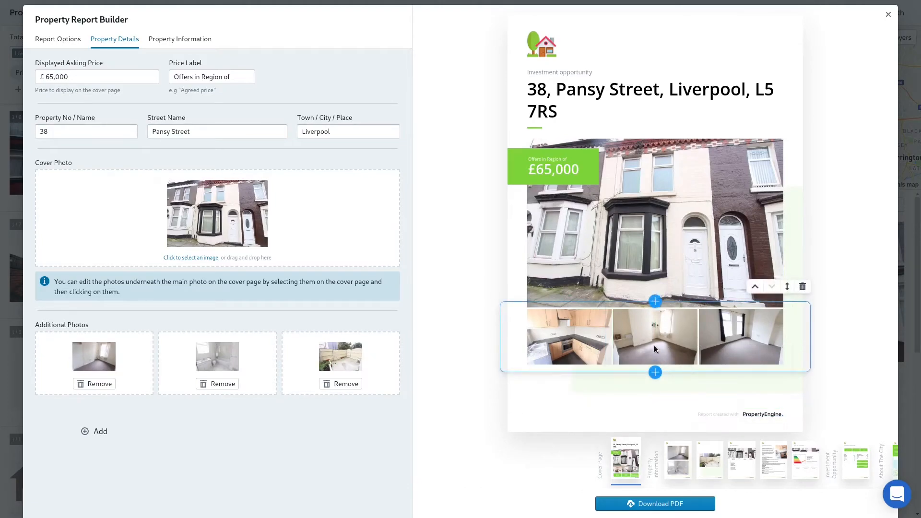
pyautogui.click(655, 372)
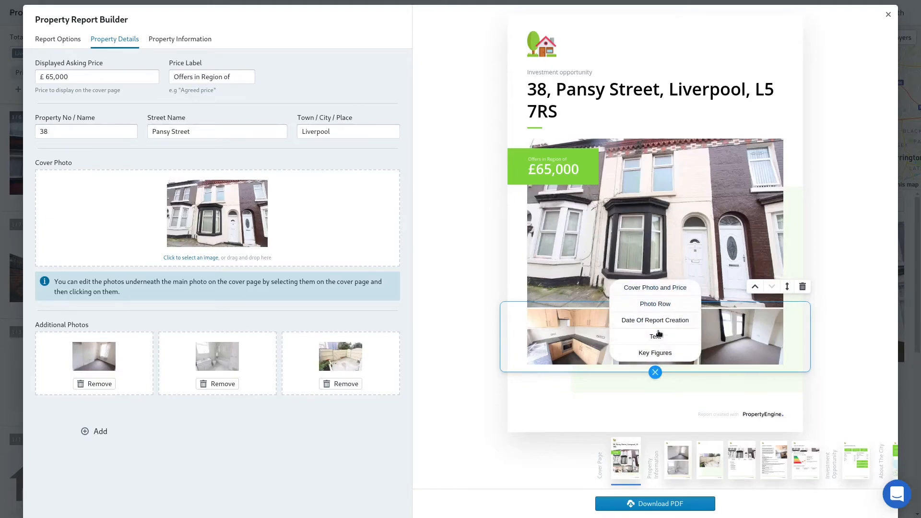
pyautogui.click(660, 336)
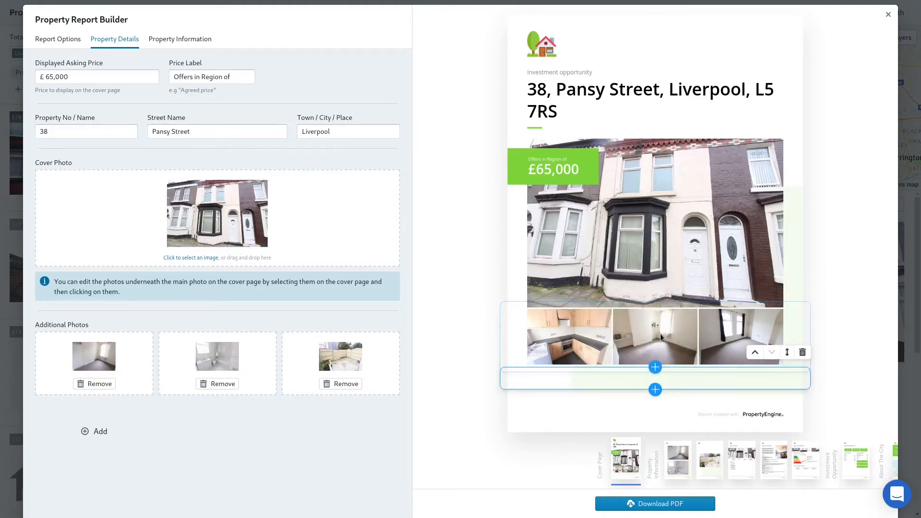
pyautogui.click(611, 377)
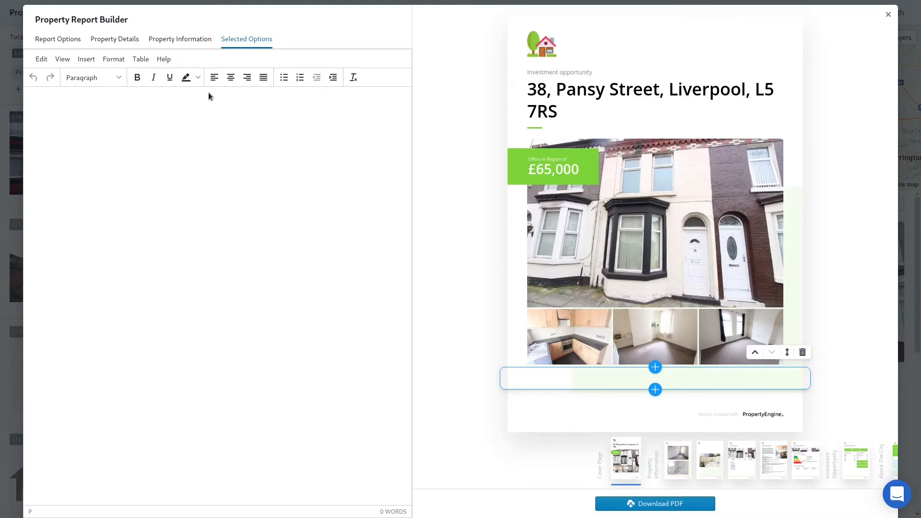
pyautogui.write('astic opportunity, enquire now!')
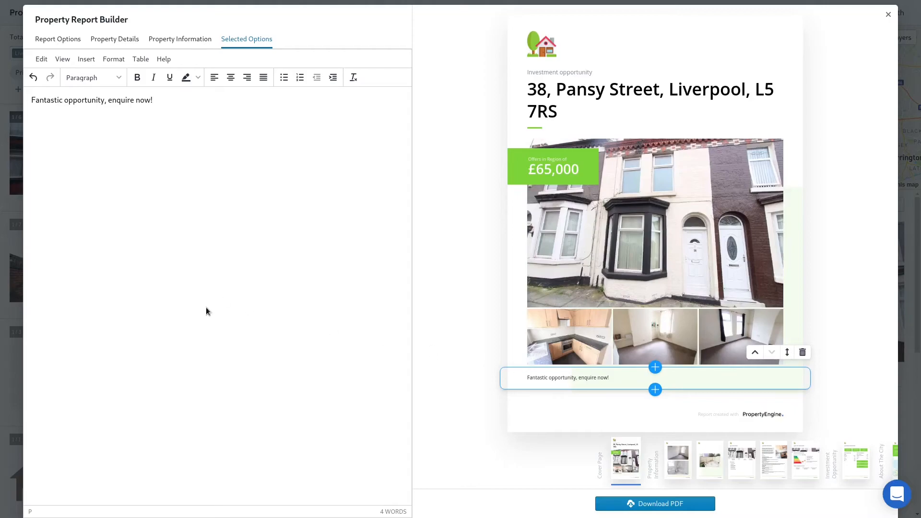
# - Format the cover page's text block at 24pt and centre it
pyautogui.hotkey('ctrl', 'a')
pyautogui.click(111, 61)
pyautogui.moveTo(144, 190)
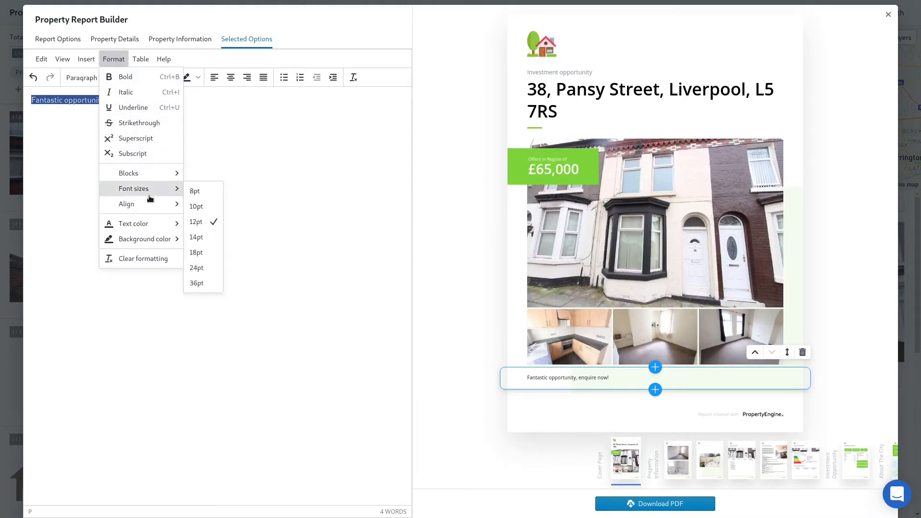
pyautogui.click(201, 267)
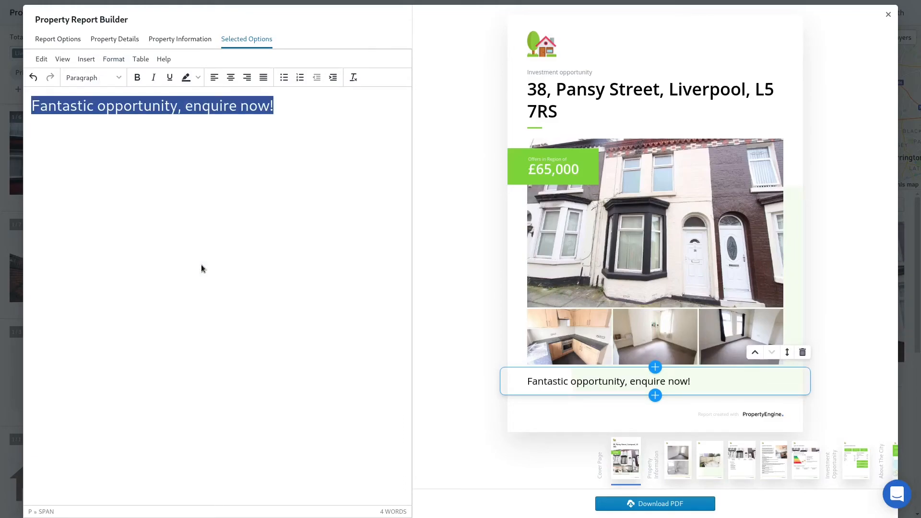
pyautogui.click(224, 82)
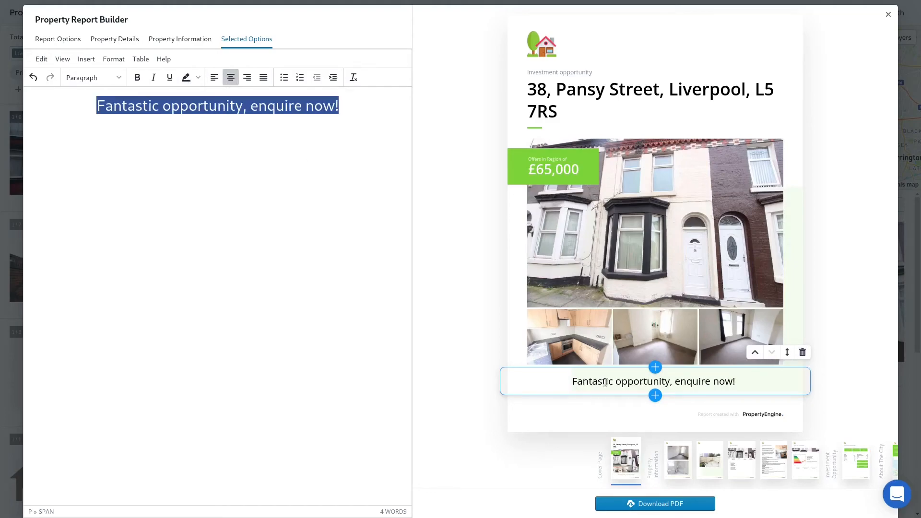
# - In the property information description, delete the introductory paragraph and insert a new line after the Entrance Hall details
pyautogui.click(771, 458)
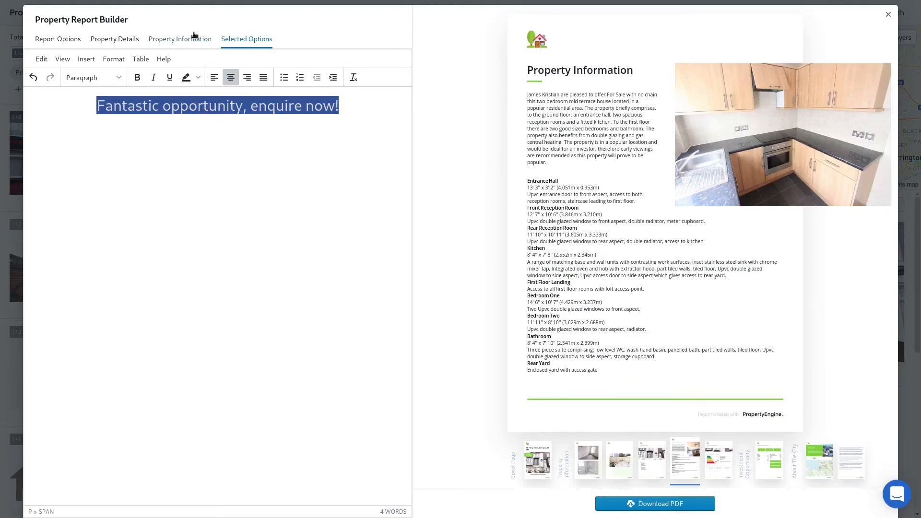
pyautogui.click(169, 40)
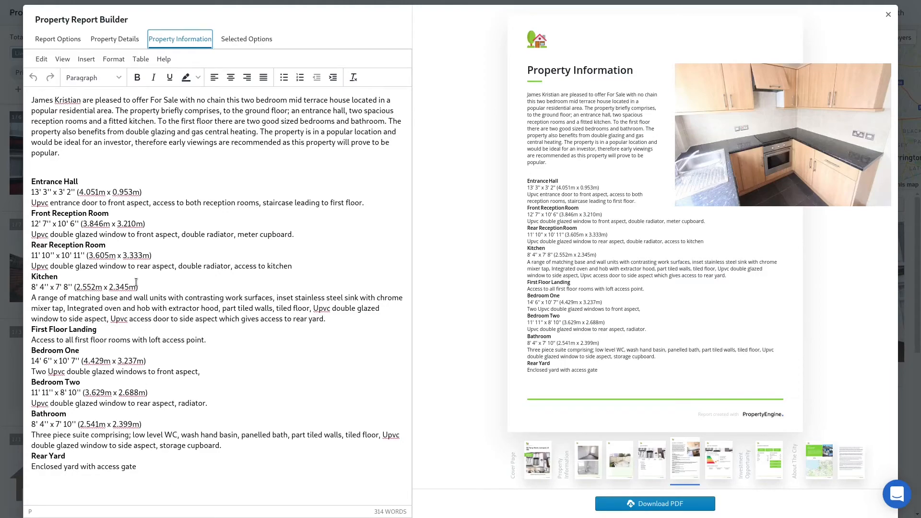
pyautogui.moveTo(50, 166); pyautogui.dragTo(17, 91)
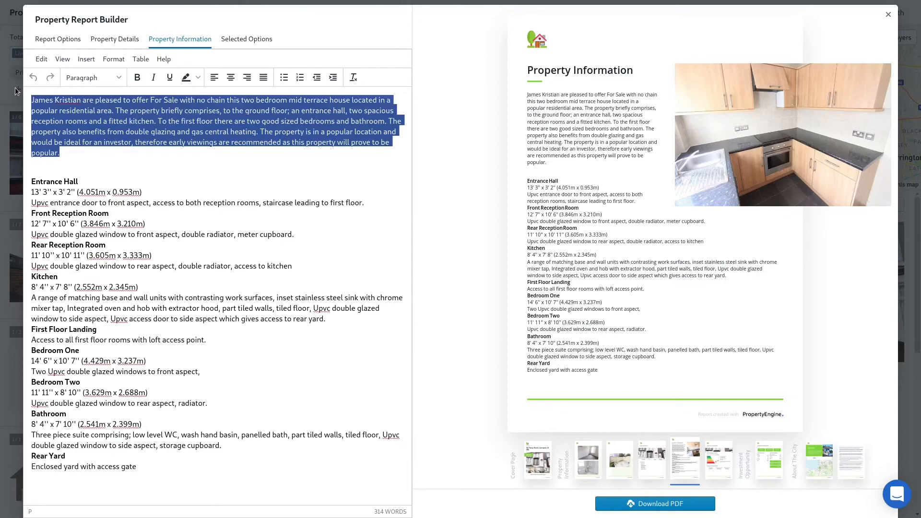
pyautogui.press('BackSpace')
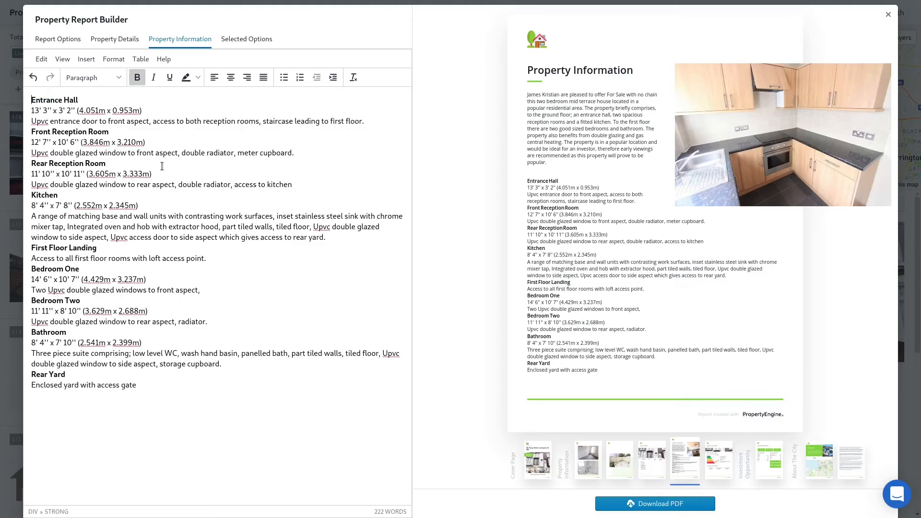
pyautogui.click(184, 119)
pyautogui.click(397, 123)
pyautogui.press('Return')
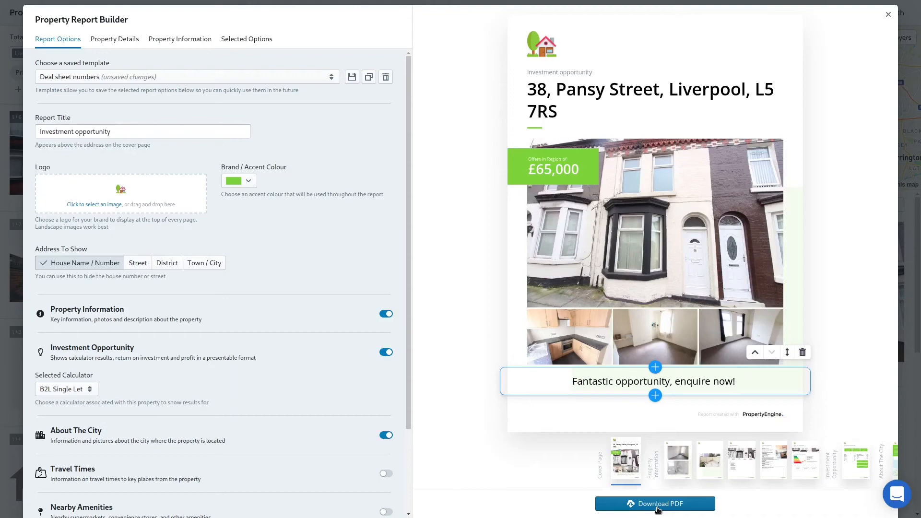
# - Save the changed report options to the "Deal sheet numbers" template
pyautogui.click(351, 78)
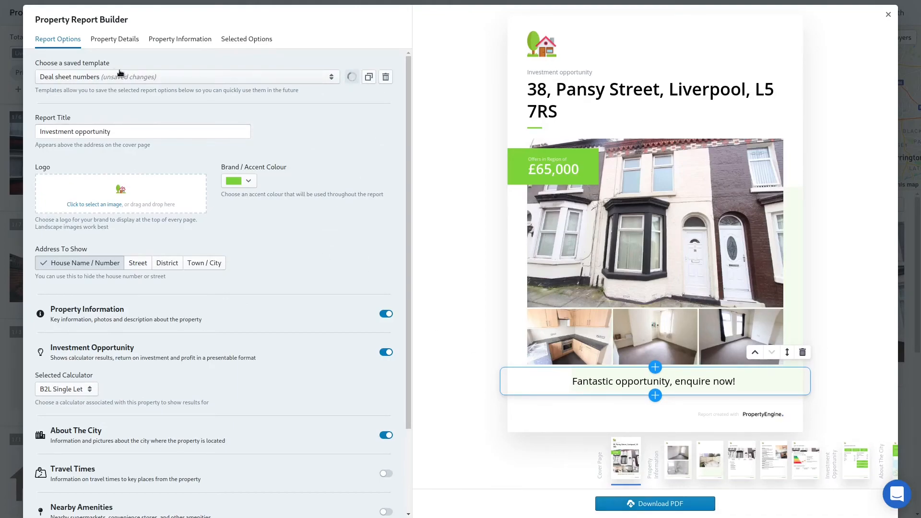